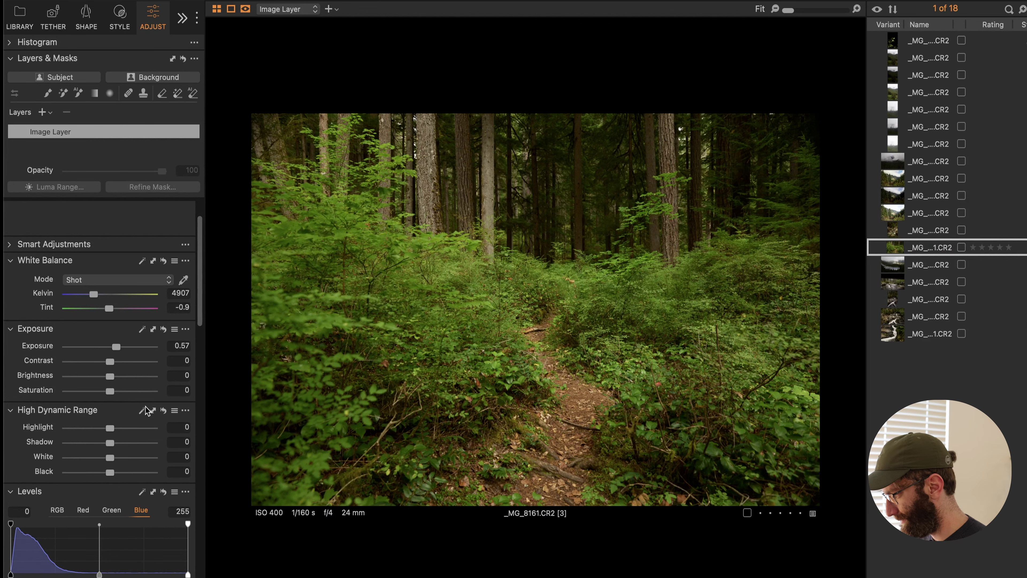
Set the forest path photo's shadow to 10 and contrast to 18.
drag(109, 442, 116, 444)
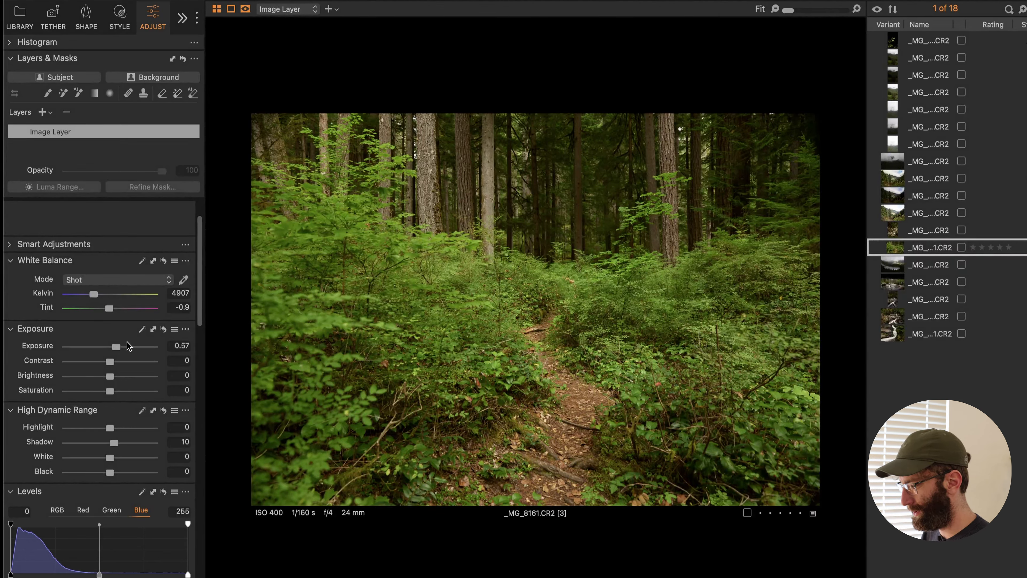
drag(110, 361, 126, 361)
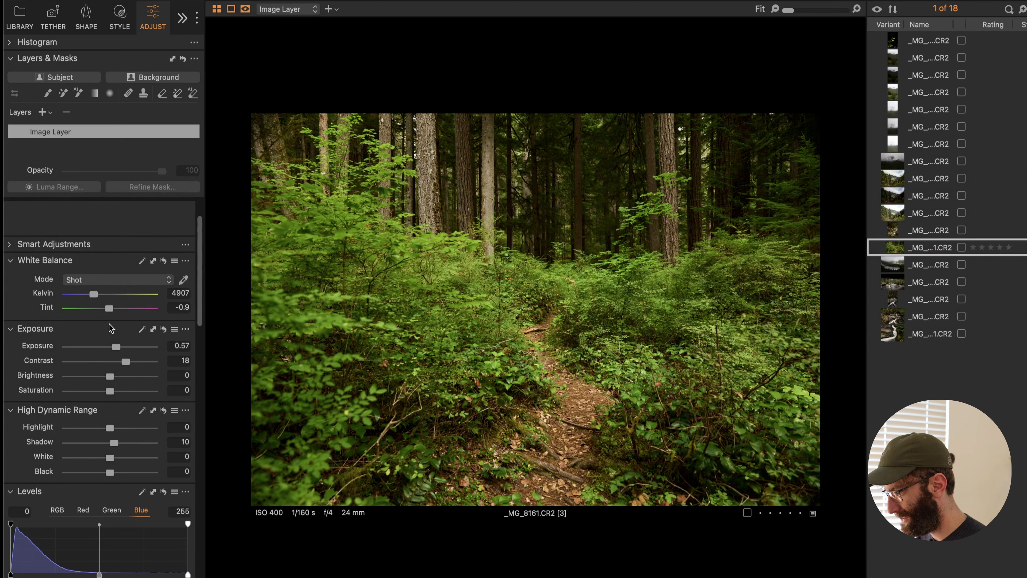
Warm the forest path photo's white balance to 5218 Kelvin with a tint of 1.5.
mouse_move(96, 295)
mouse_down()
mouse_move(108, 295)
mouse_move(96, 296)
mouse_up()
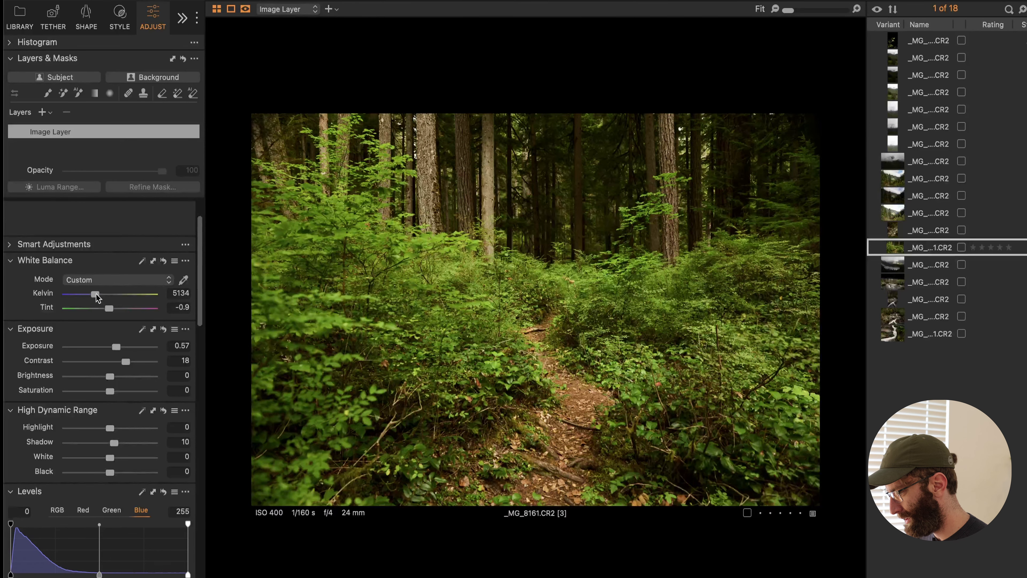
drag(96, 295, 112, 316)
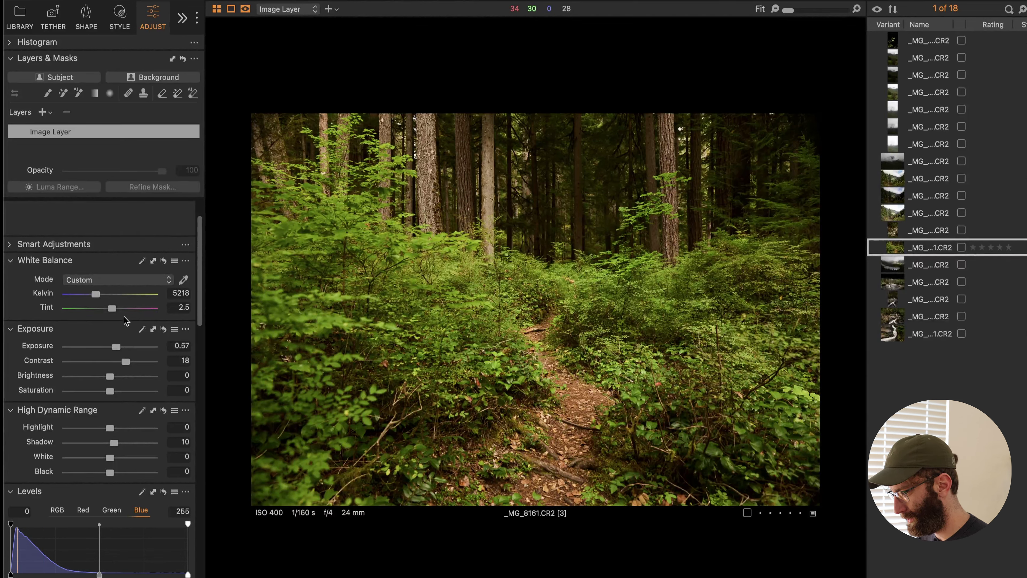
drag(114, 309, 113, 310)
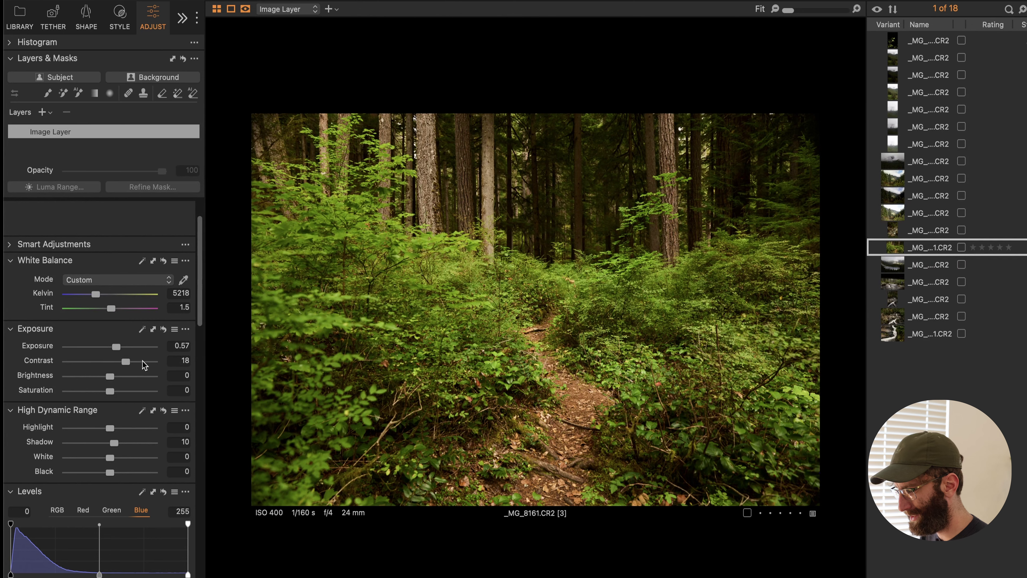
Try raising the forest path photo's black level to 100.
scroll(116, 449, down, 1)
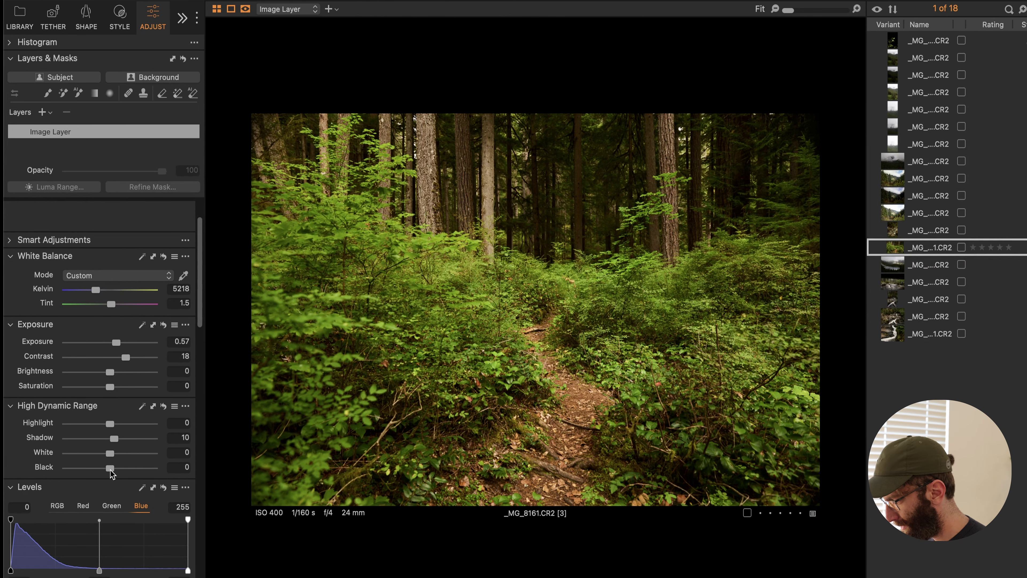
drag(109, 469, 182, 478)
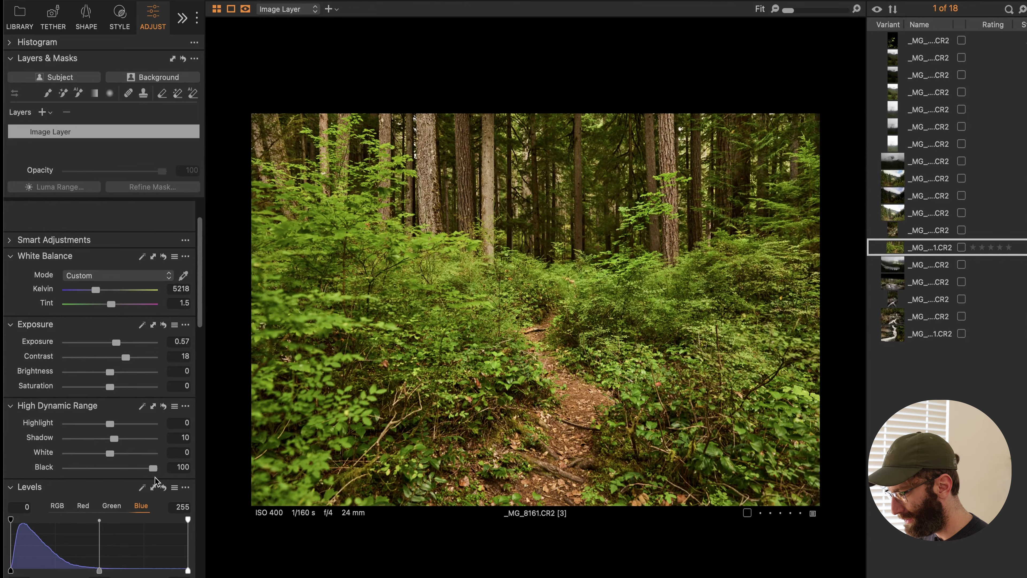
Add three roughly evenly spaced control points along the diagonal of the Luma curve.
scroll(158, 472, down, 10)
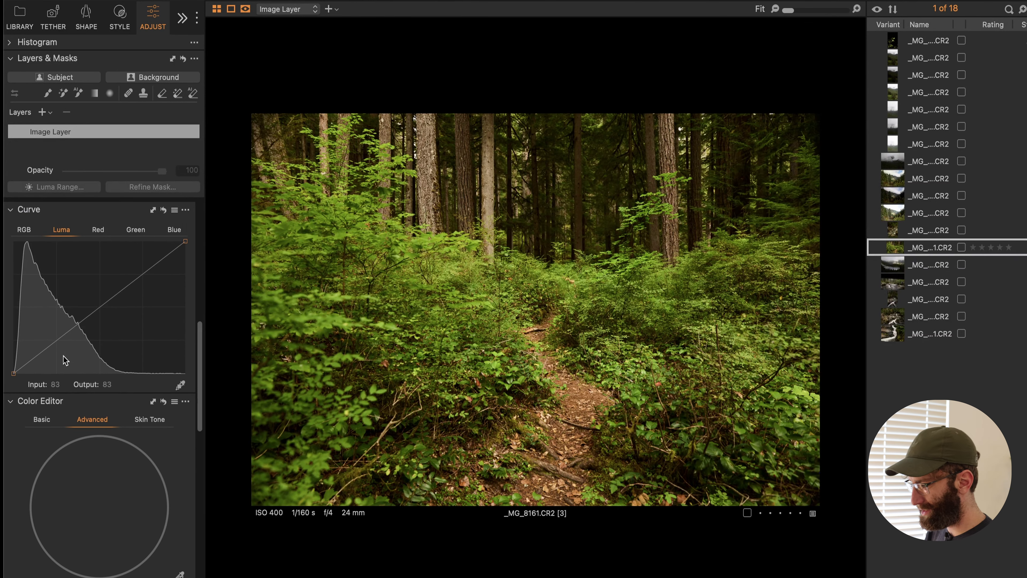
click(57, 341)
click(102, 306)
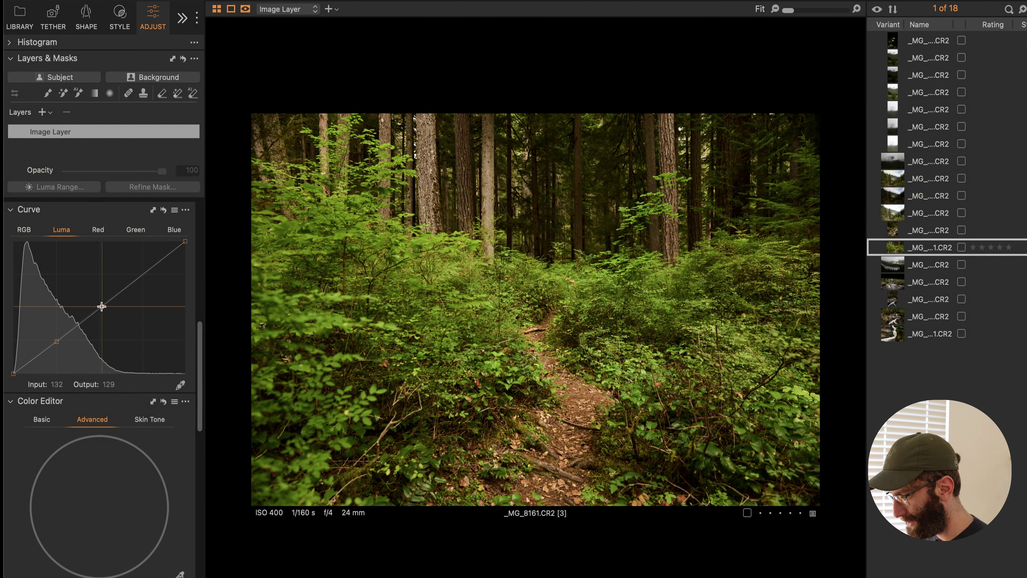
click(142, 272)
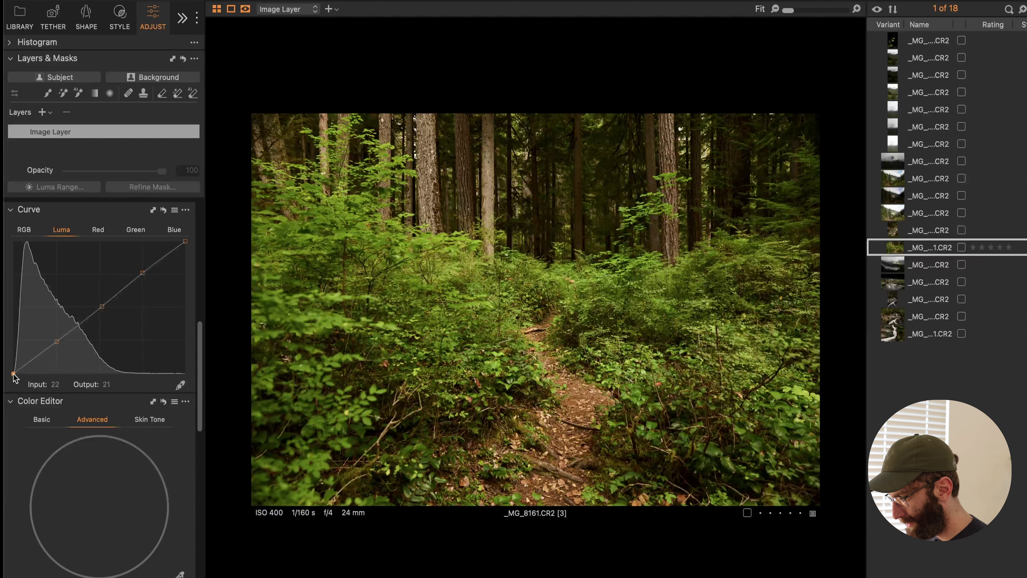
Sample the green foliage beside the path as a color range in the advanced Color Editor.
scroll(72, 428, down, 5)
scroll(71, 429, down, 10)
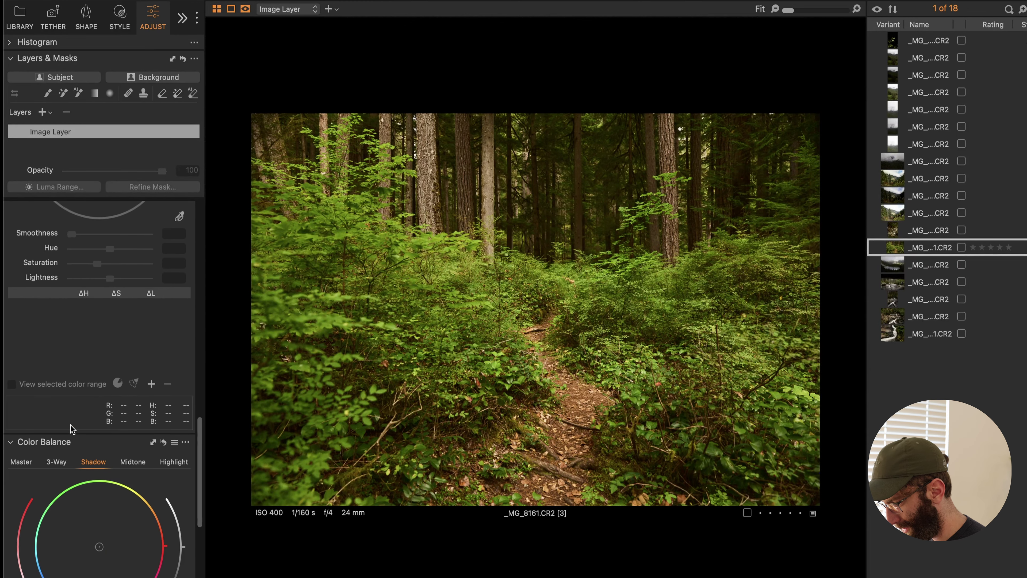
scroll(70, 425, down, 3)
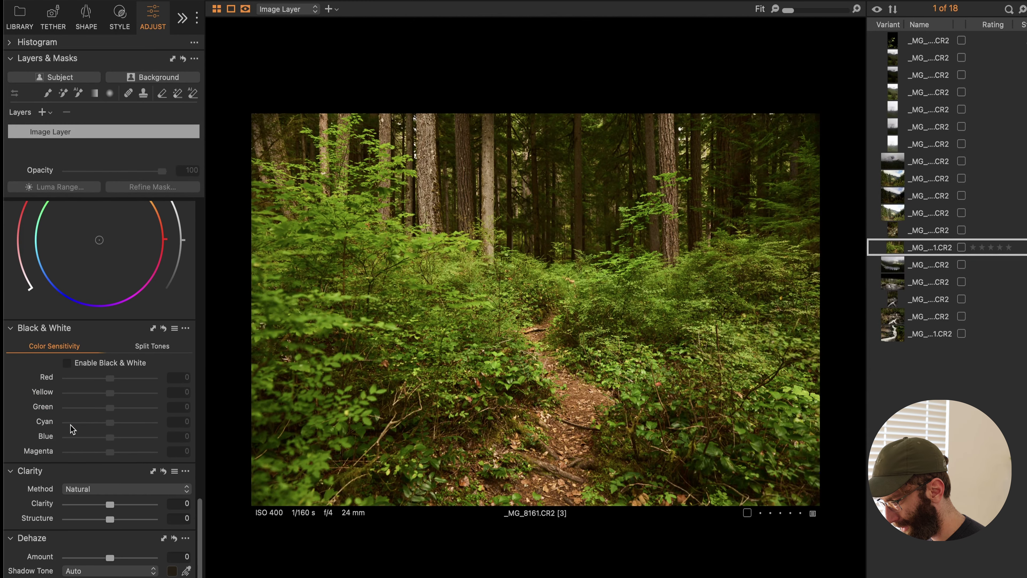
scroll(71, 428, down, 1)
scroll(72, 429, up, 12)
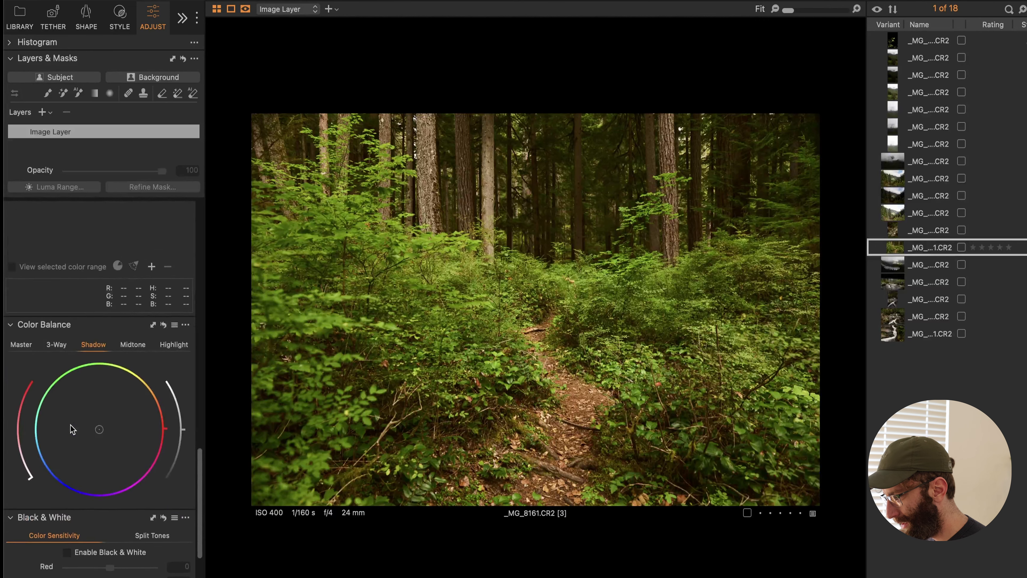
scroll(71, 428, up, 5)
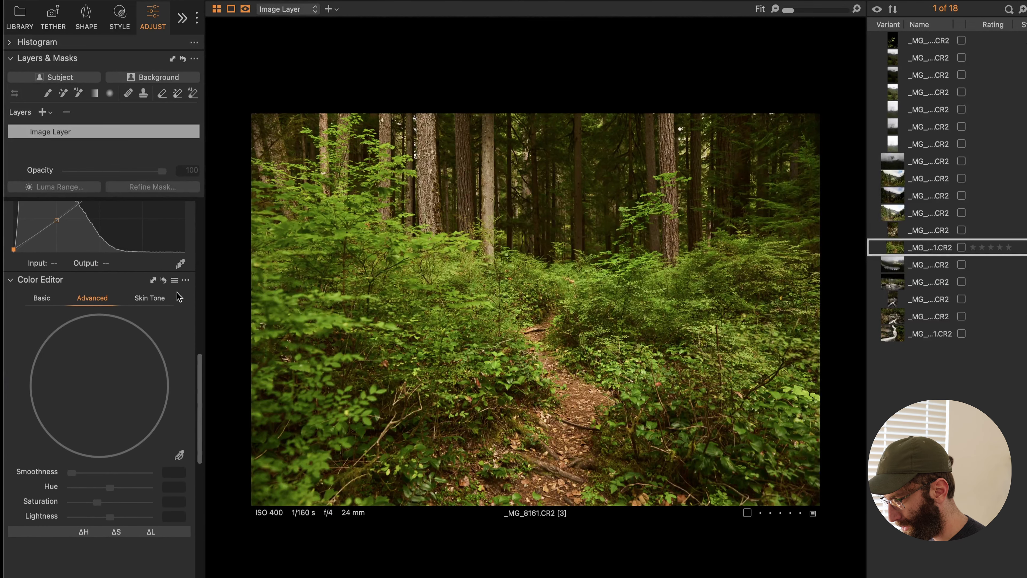
click(180, 454)
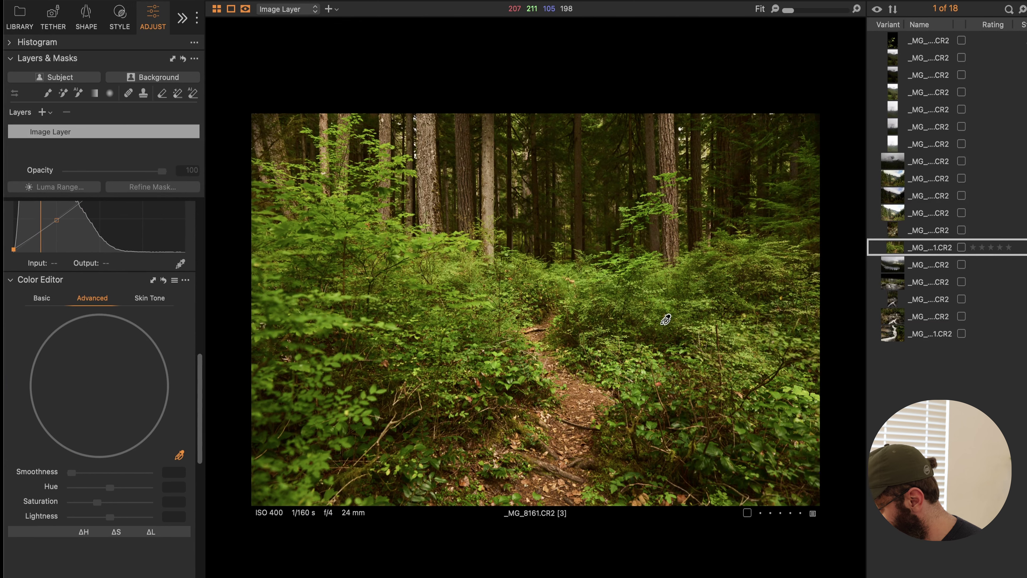
click(665, 286)
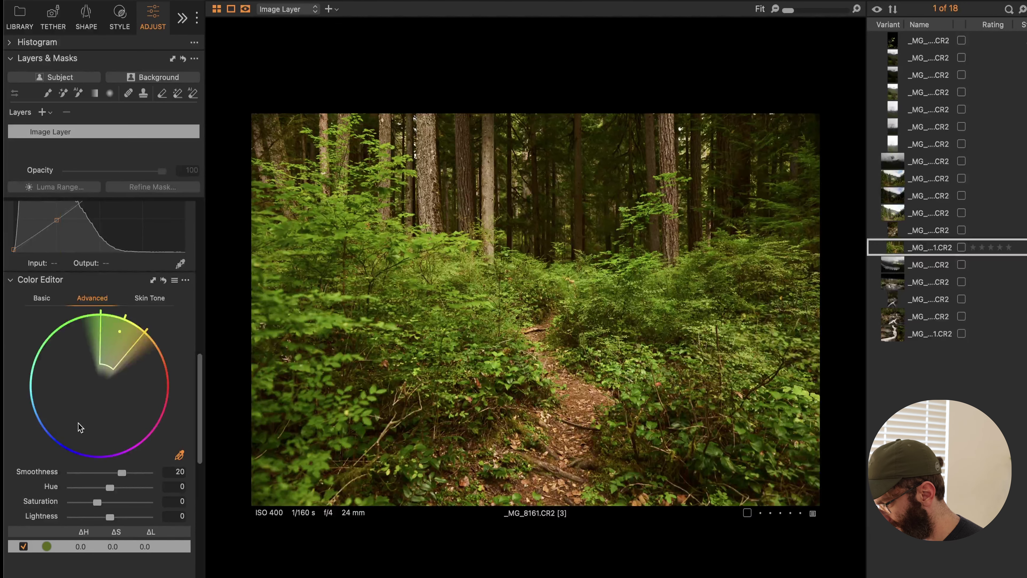
Try the sampled green range's saturation at 200 and 51, and reset it to 0.
drag(98, 503, 148, 509)
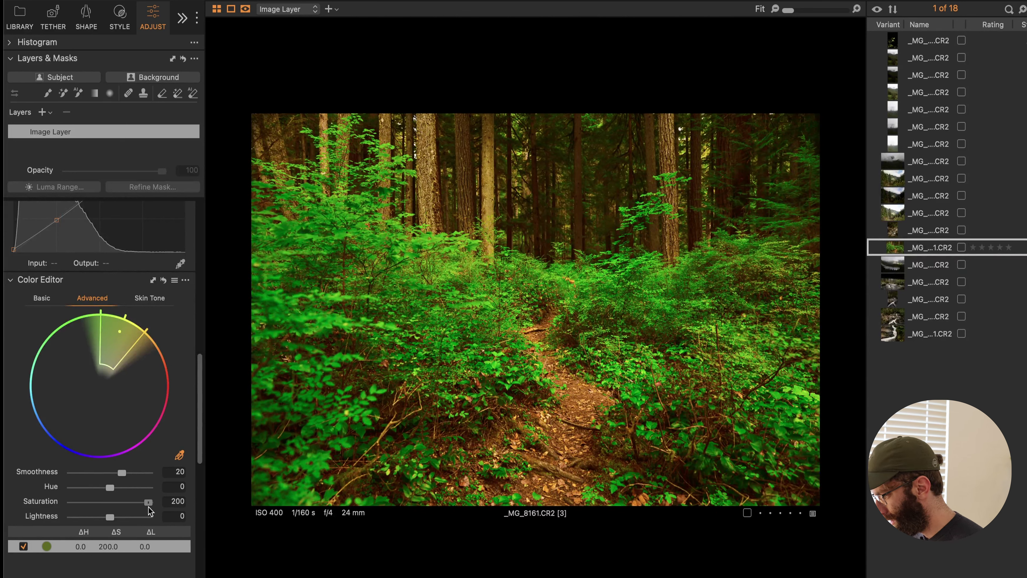
mouse_move(149, 509)
mouse_down()
mouse_move(117, 510)
mouse_move(149, 507)
mouse_up()
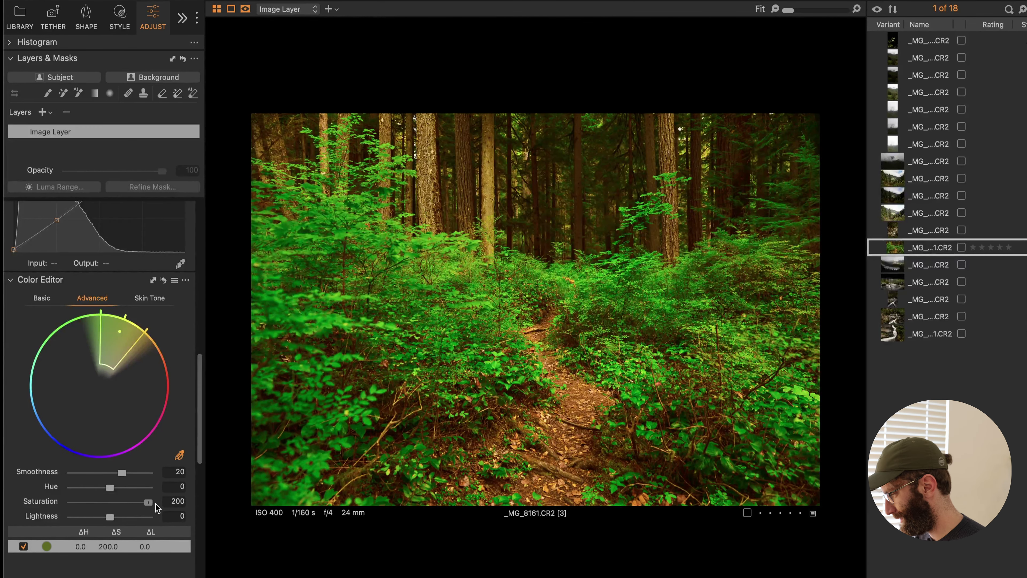
drag(149, 503, 113, 507)
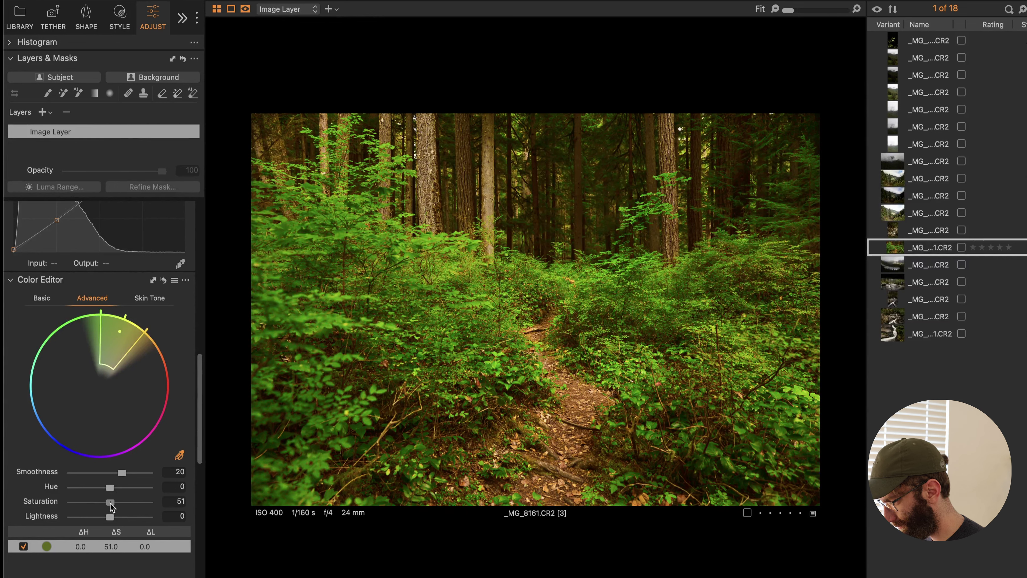
double_click(113, 502)
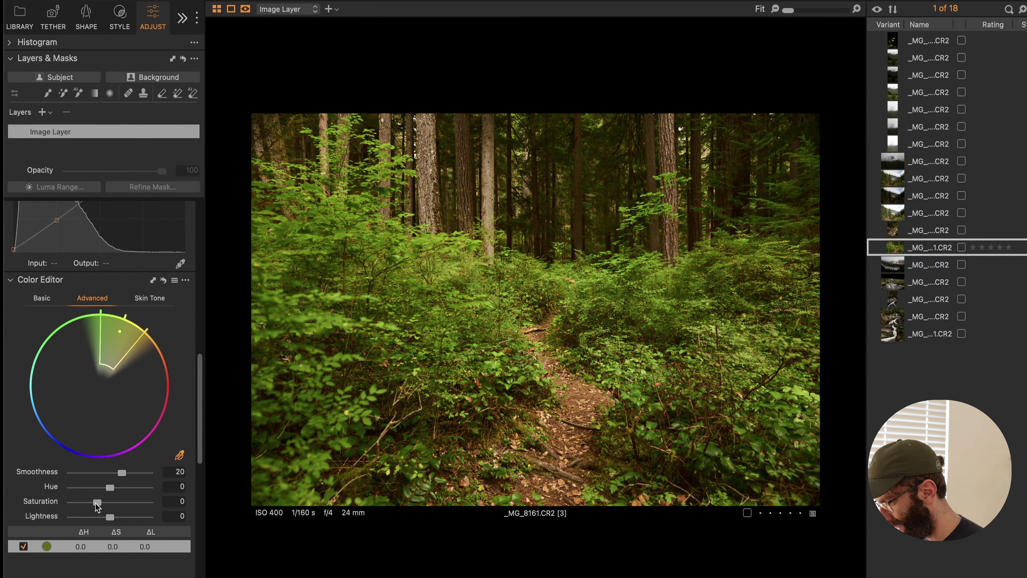
Adjust the sampled green range to a hue of 6.4 and a saturation of -1.4.
mouse_move(96, 506)
mouse_down()
mouse_move(114, 485)
mouse_move(132, 484)
mouse_move(106, 491)
mouse_move(143, 490)
mouse_move(79, 494)
mouse_move(120, 493)
mouse_move(99, 504)
mouse_up()
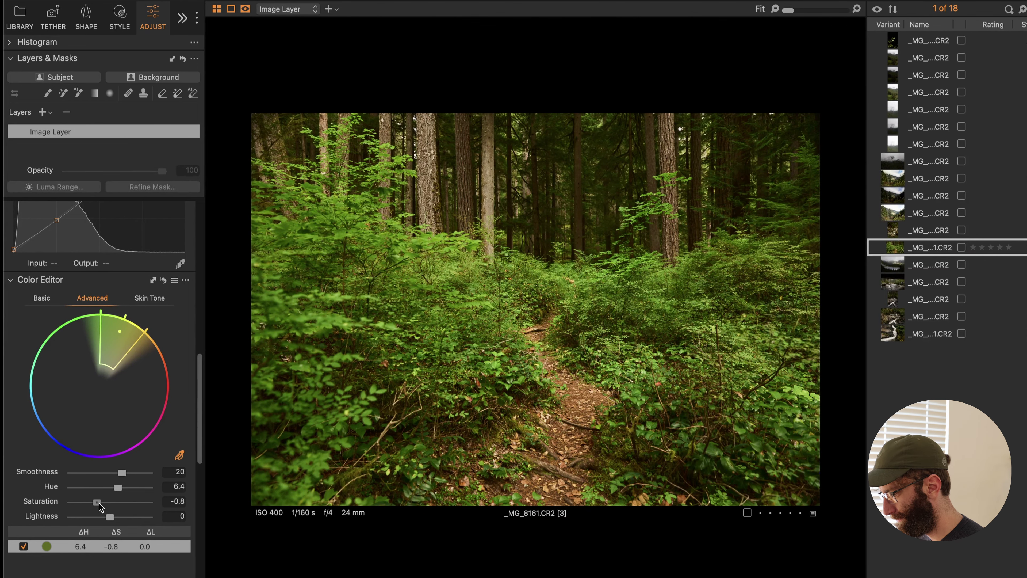
drag(98, 505, 98, 504)
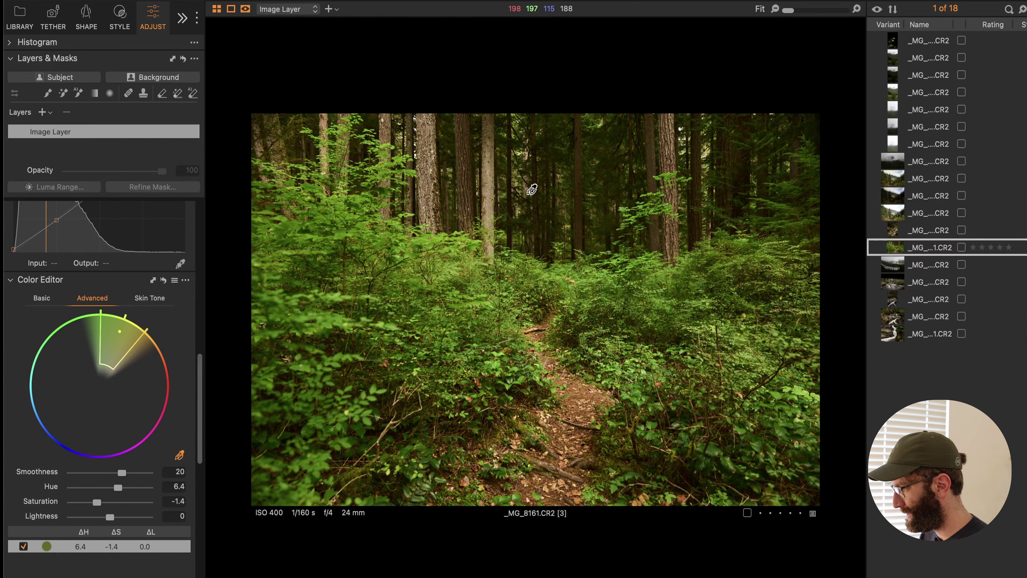
Crop the forest path photo to 16x9, with the frame moved down to the photo's lower edge, and apply it.
click(472, 16)
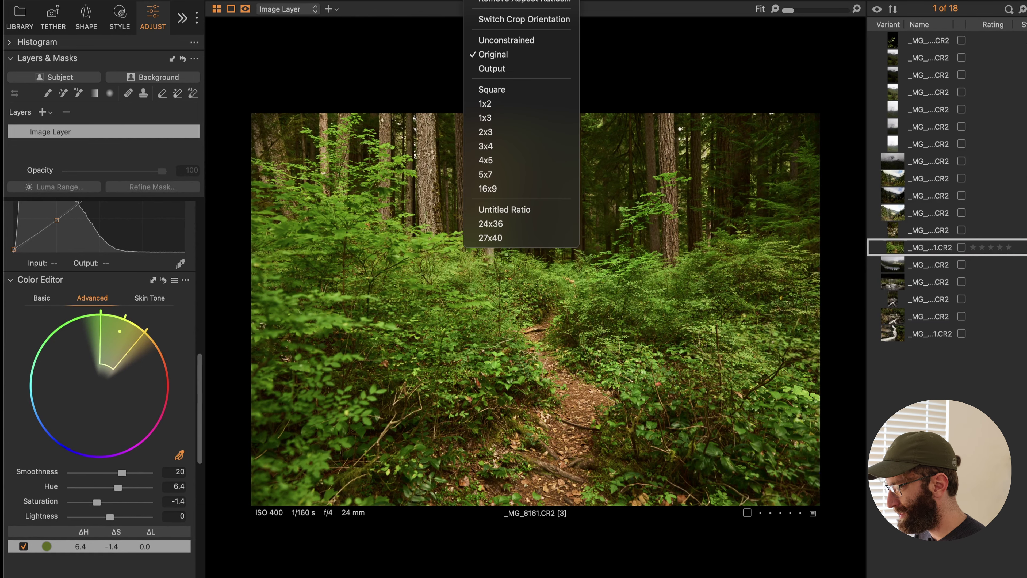
click(513, 189)
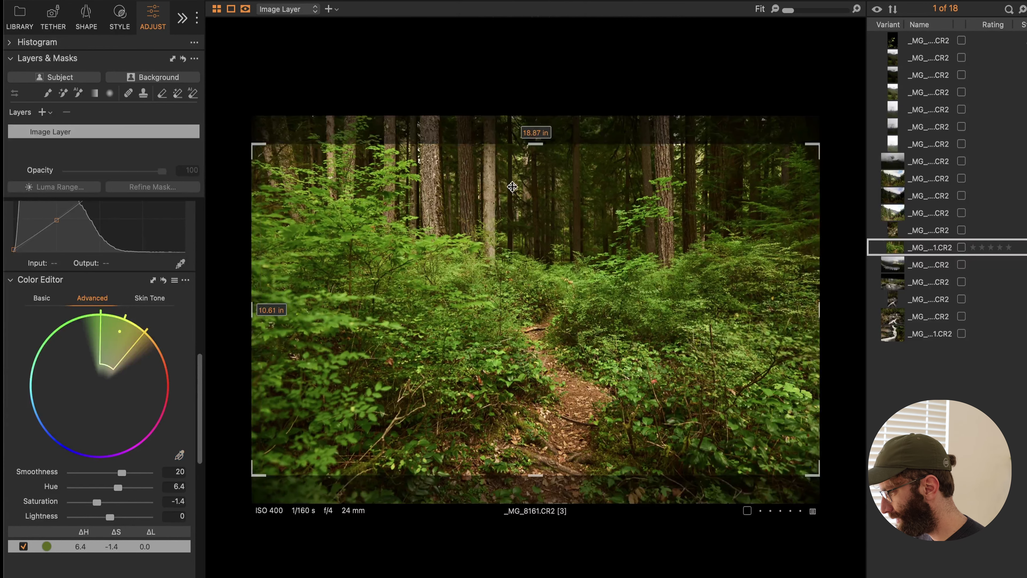
drag(537, 244, 542, 284)
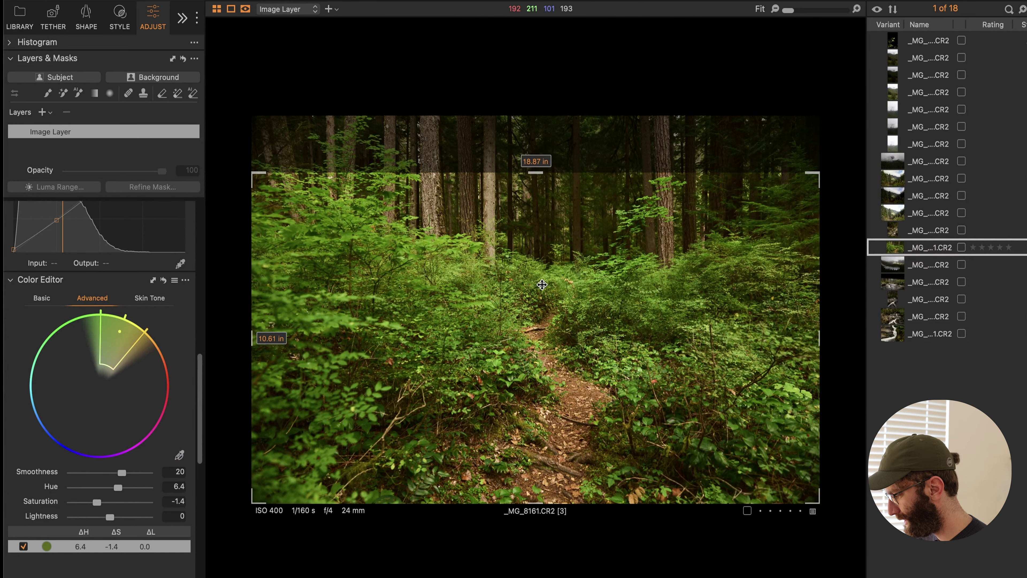
key(h)
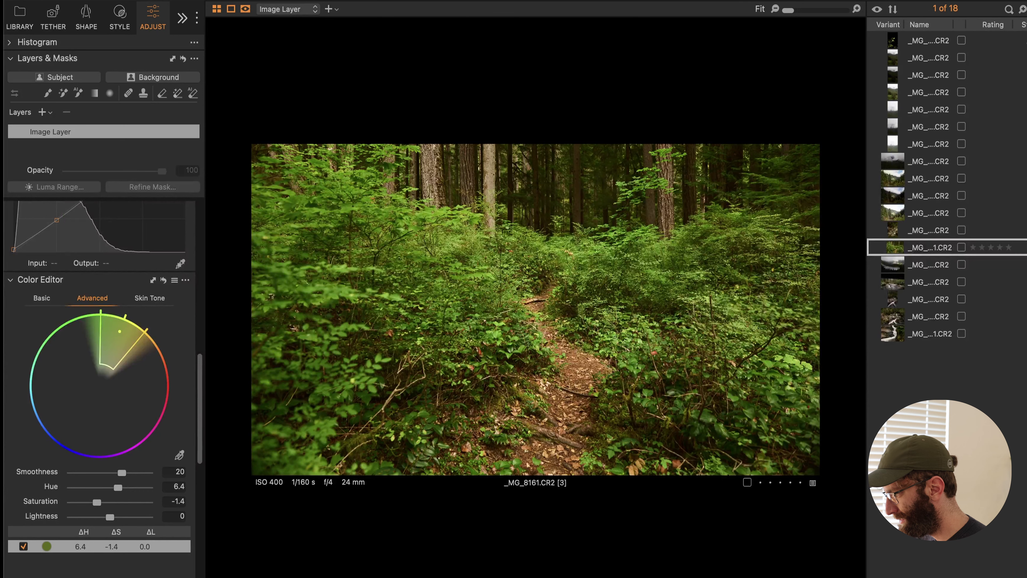
key(c)
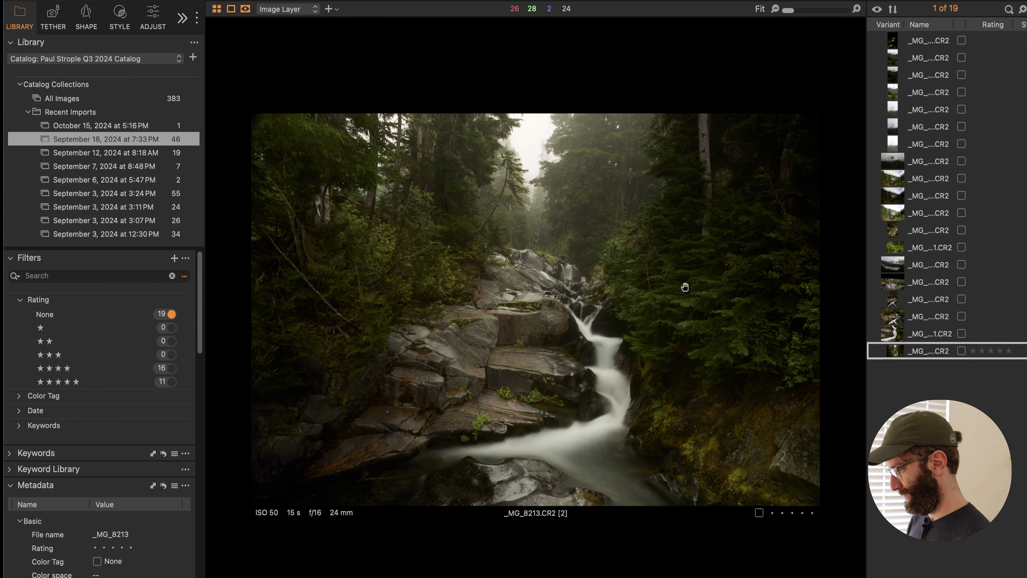
Warm the white balance of the waterfall photo _MG_8213 to 7493 Kelvin.
click(150, 22)
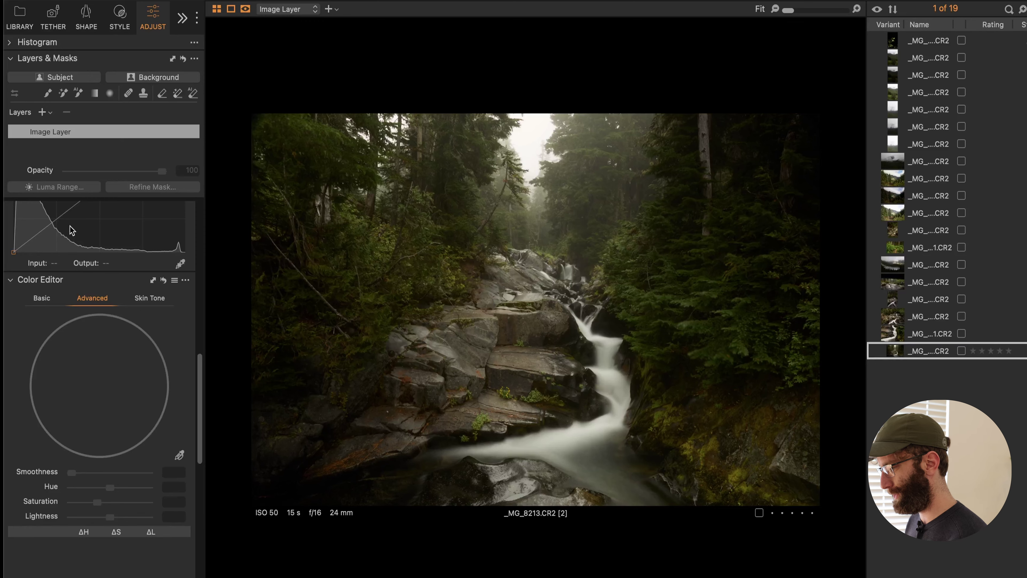
scroll(67, 258, up, 10)
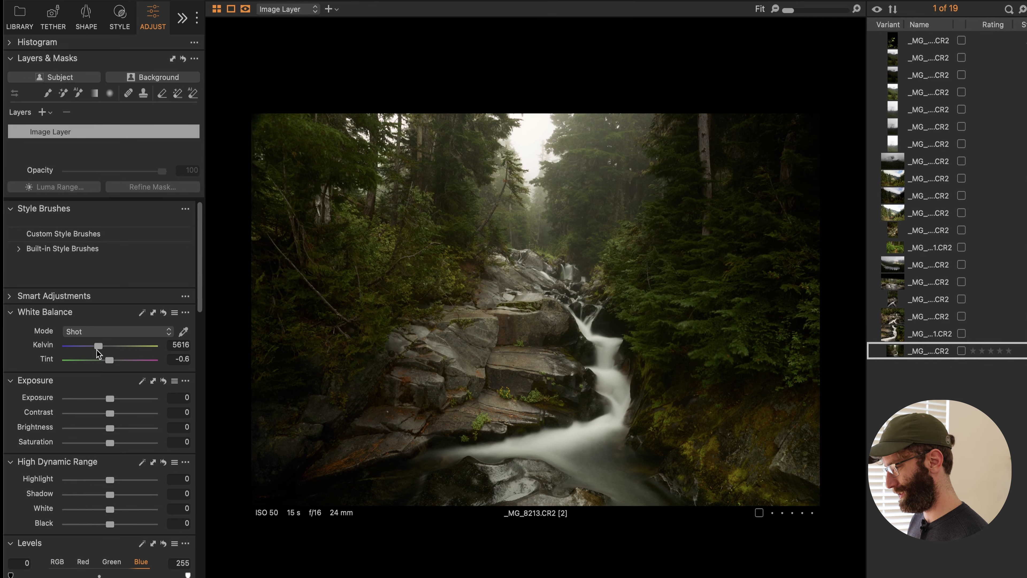
drag(100, 347, 112, 347)
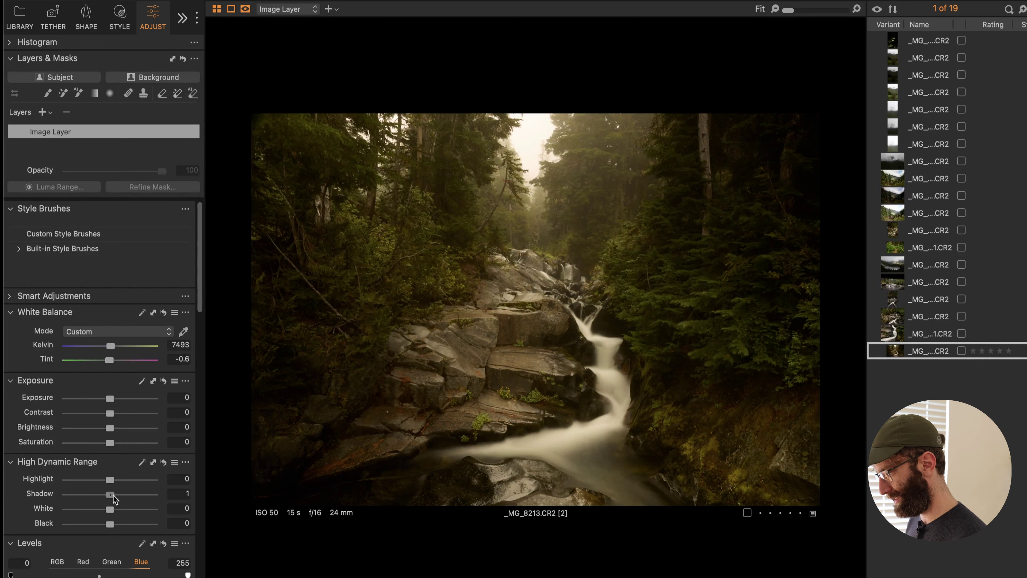
Adjust the waterfall photo's tones with shadow 21, contrast 14 and black 18.
drag(113, 494, 122, 495)
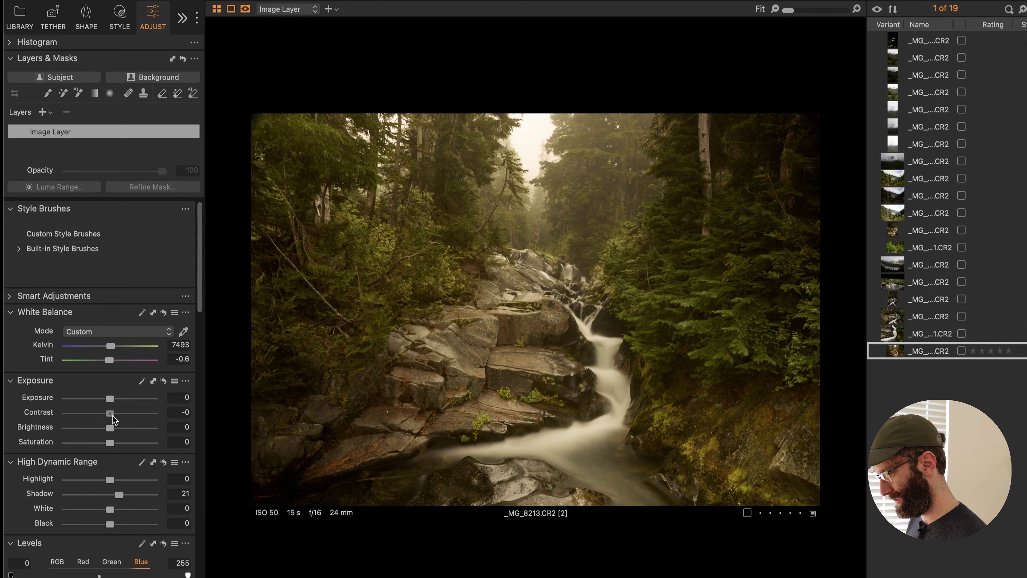
drag(110, 417, 121, 416)
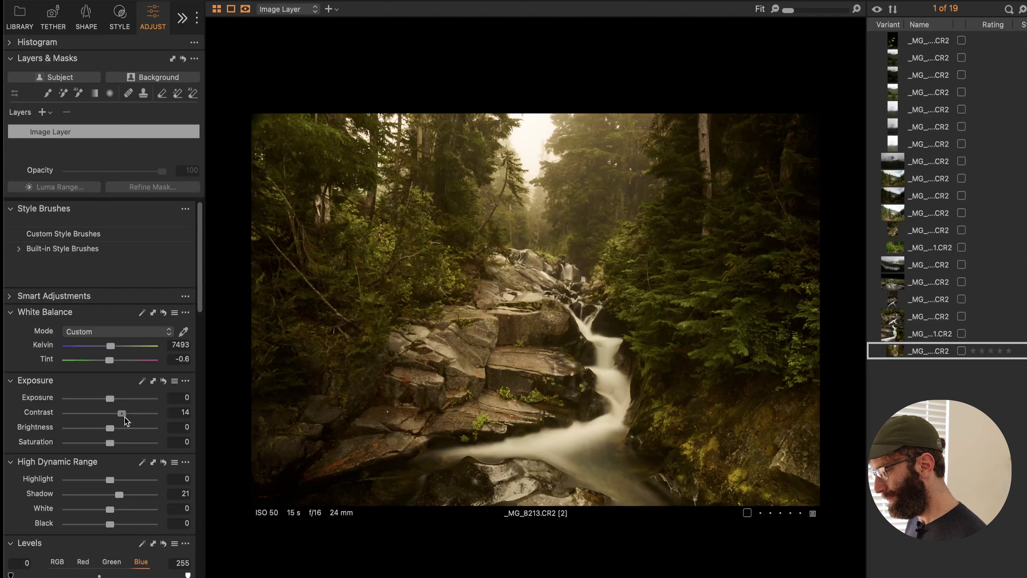
drag(110, 523, 119, 525)
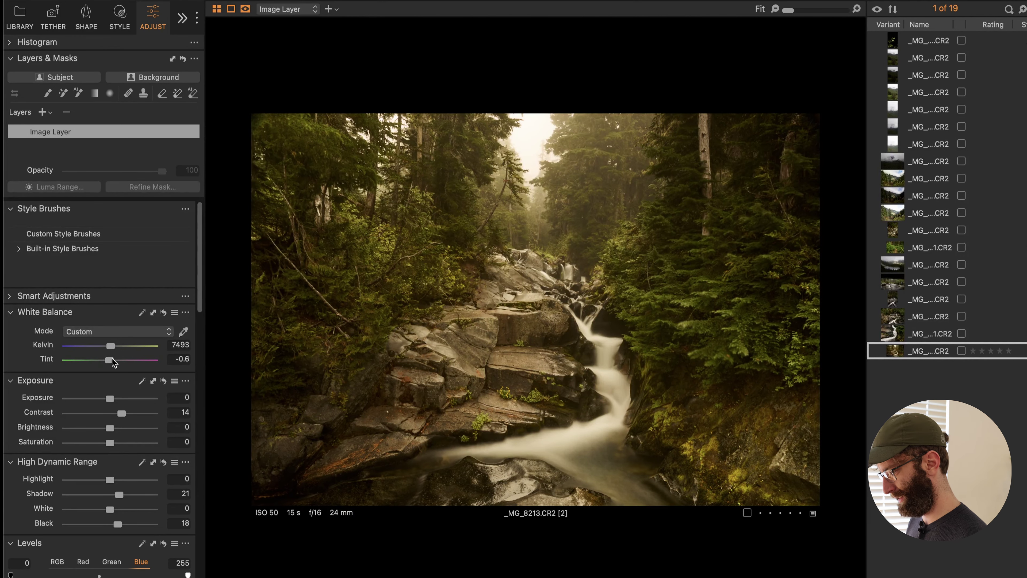
Set the waterfall photo's white balance tint to -2.5 and its highlights to -100.
drag(112, 358, 109, 359)
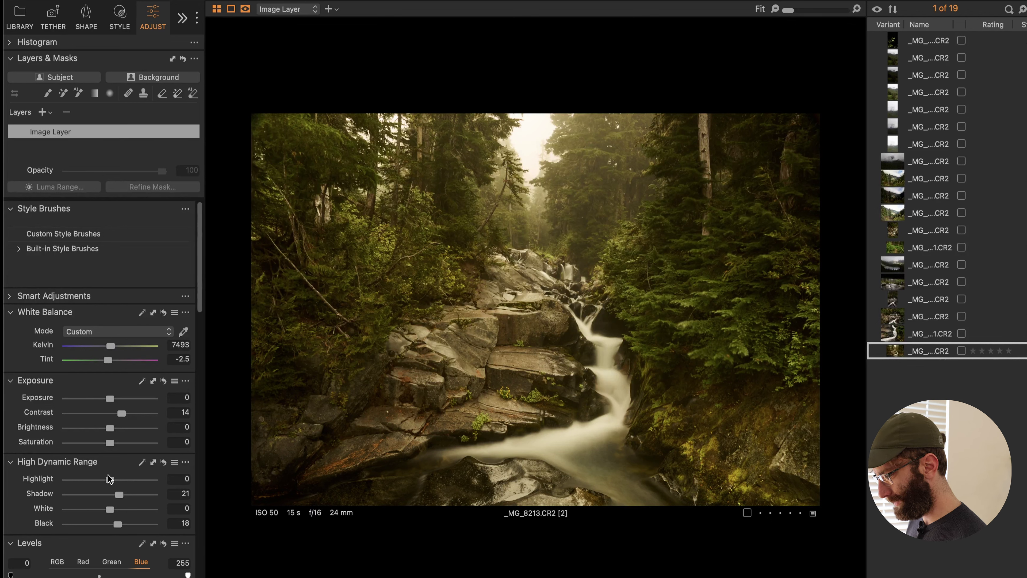
drag(109, 478, 18, 477)
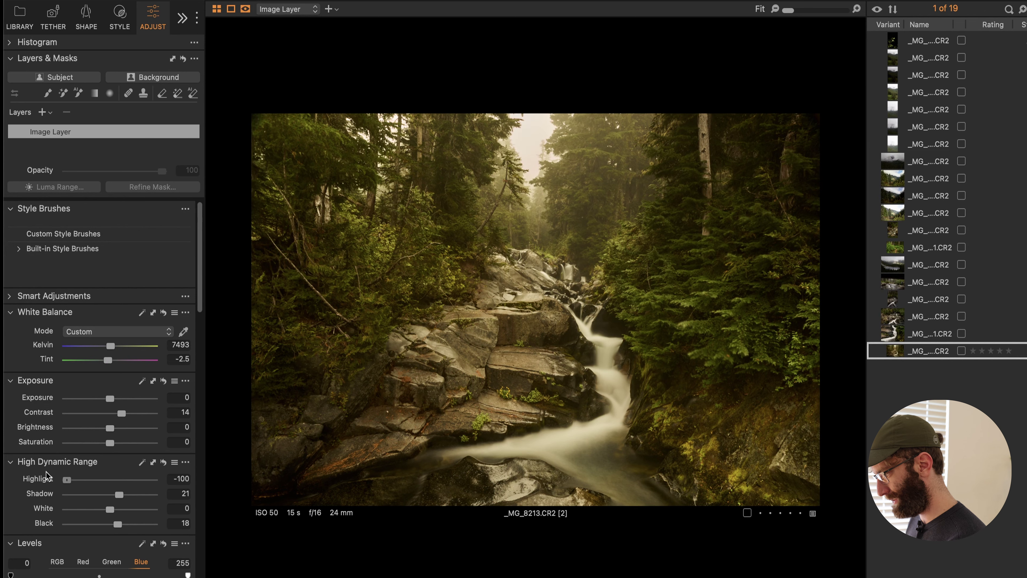
Reset the waterfall photo's highlights to 0 and shape the luma curve by raising the shadow point and lowering an added highlight point.
drag(66, 479, 72, 453)
double_click(82, 479)
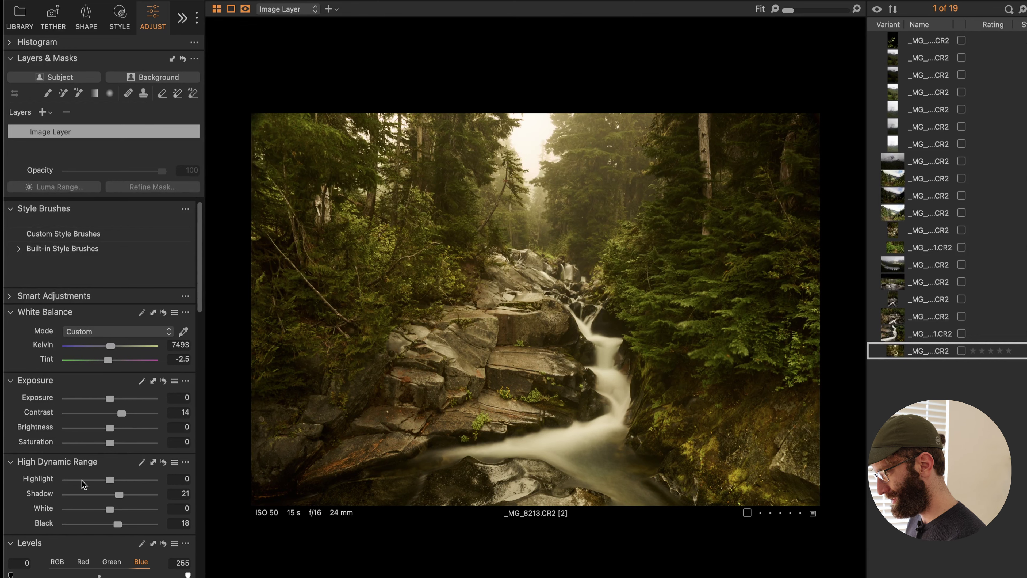
scroll(115, 384, down, 10)
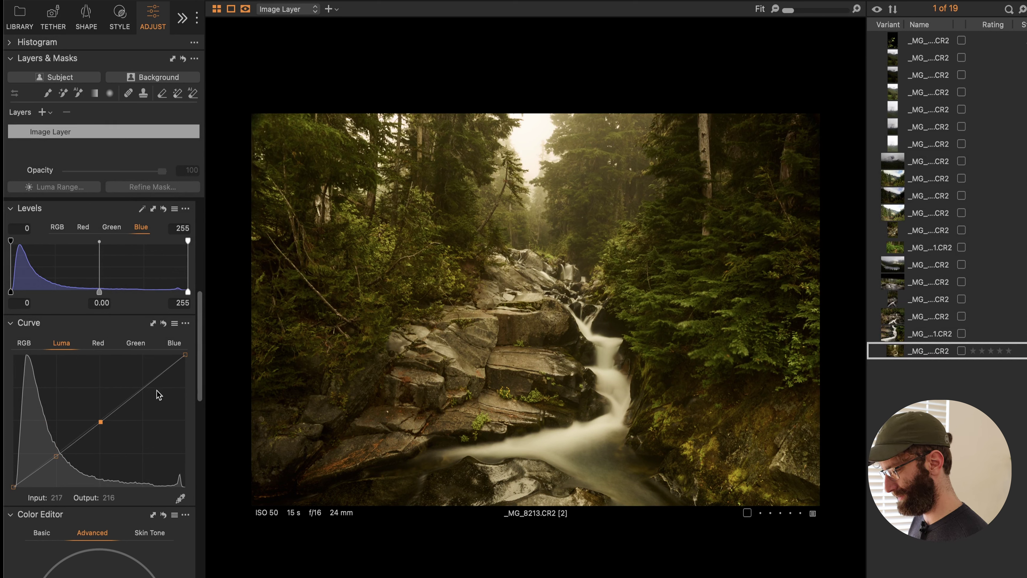
click(143, 390)
drag(144, 389, 152, 390)
drag(56, 456, 53, 452)
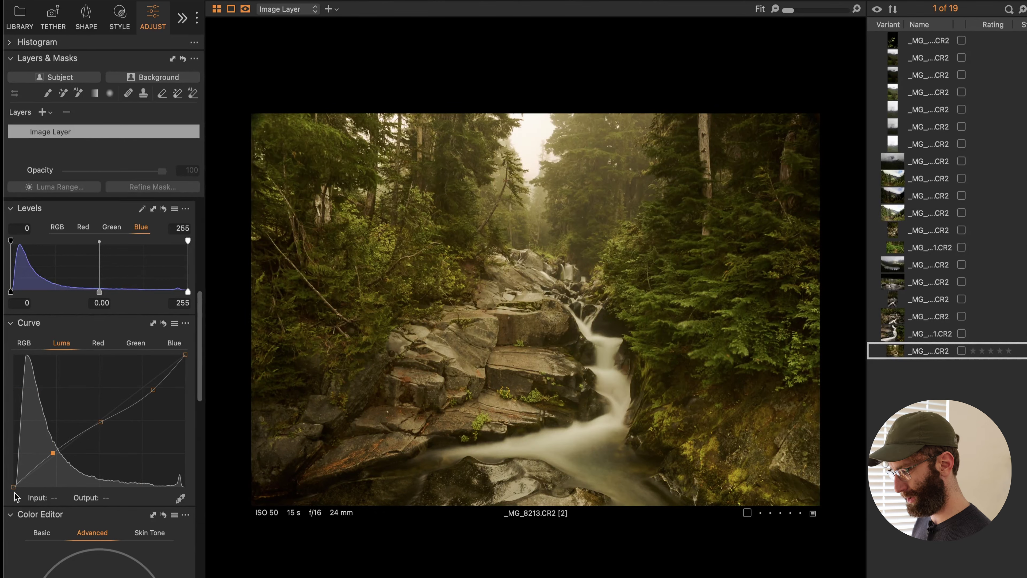
drag(13, 488, 13, 500)
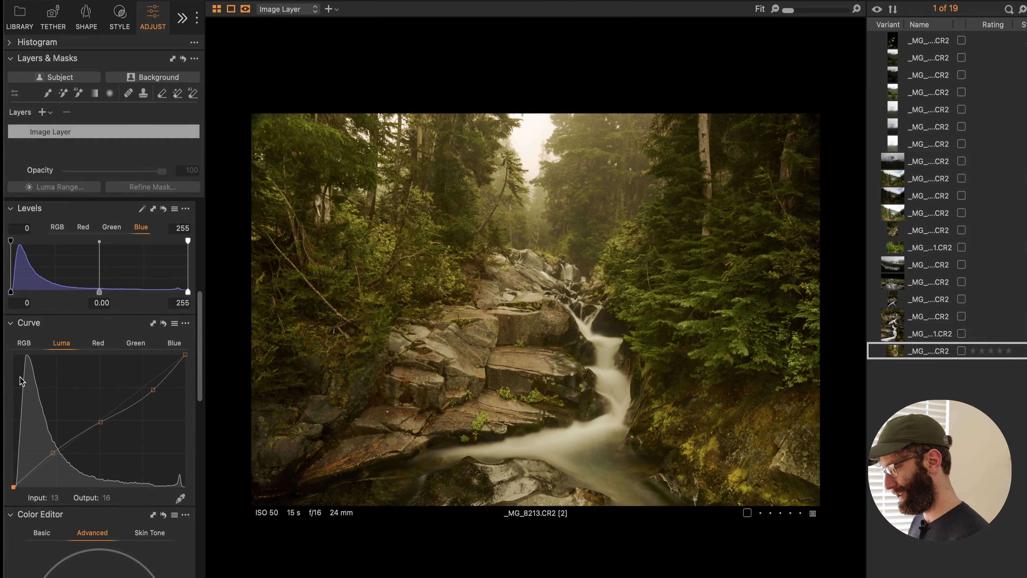
Set the selected yellow-green colour range's hue to 4 and smoothness to 21.3, and inspect the rocks and foliage close up.
scroll(109, 399, up, 10)
scroll(113, 445, down, 10)
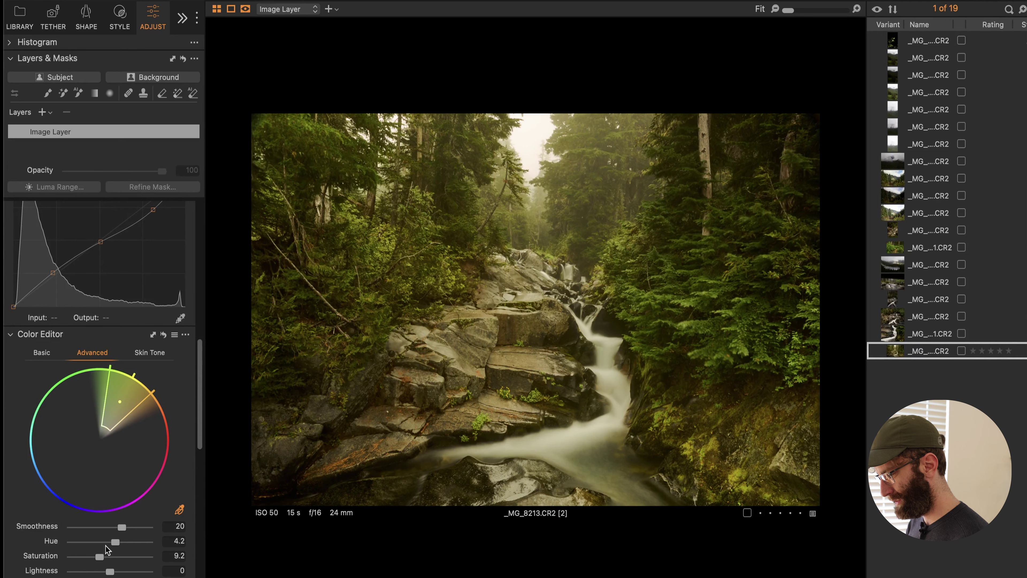
mouse_move(115, 542)
mouse_down()
mouse_move(143, 549)
mouse_move(112, 549)
mouse_up()
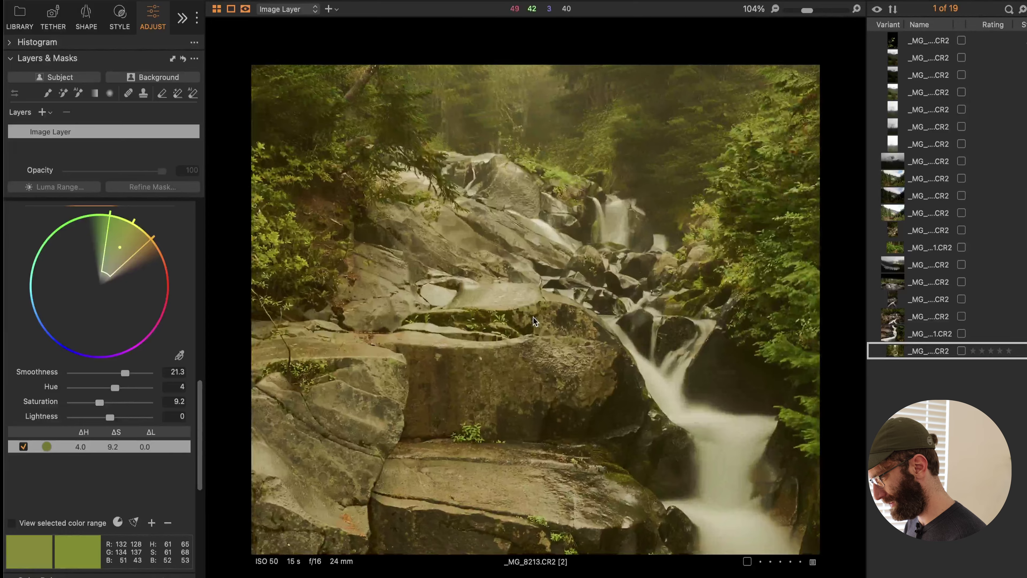
scroll(534, 317, down, 2)
scroll(533, 317, right, 2)
scroll(534, 321, up, 2)
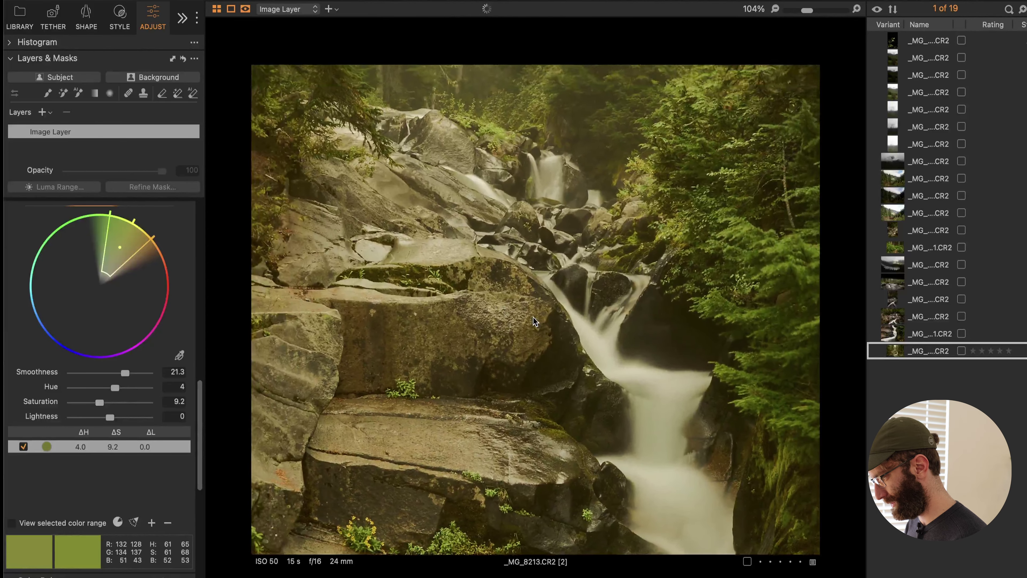
scroll(533, 320, down, 5)
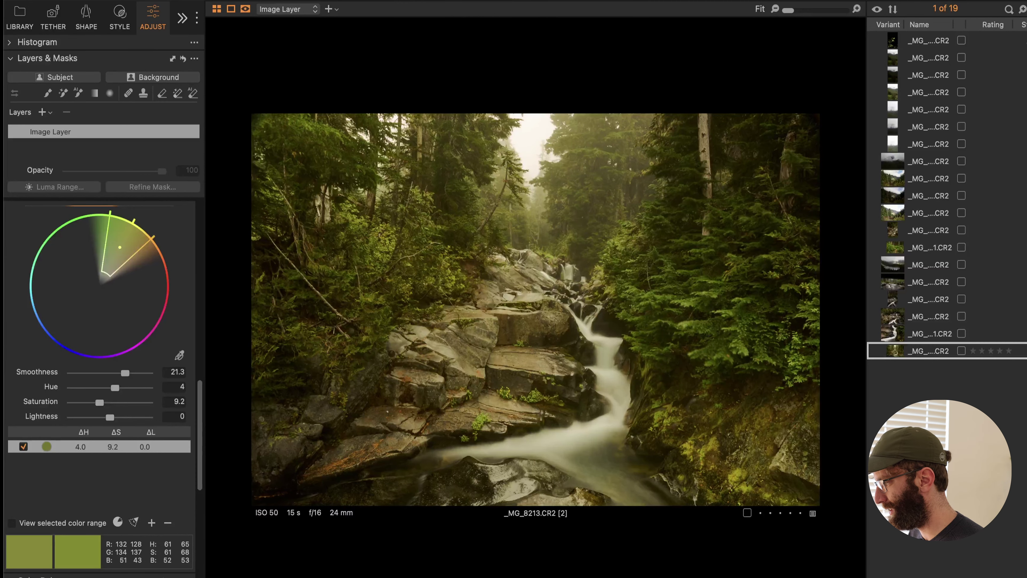
Draw a linear gradient mask over the upper part of the waterfall photo, fading out down toward the rocks.
click(561, 0)
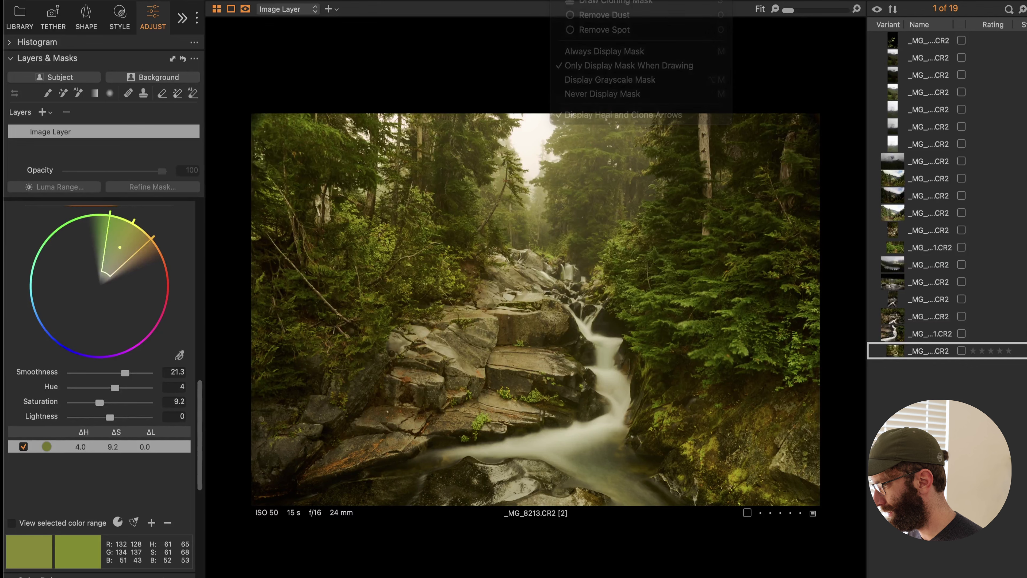
click(540, 0)
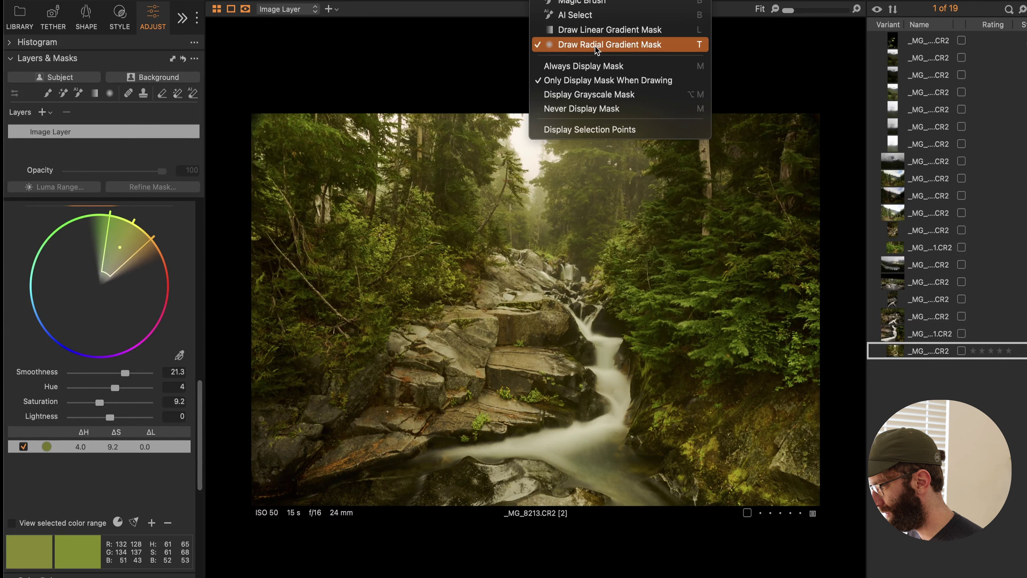
click(592, 30)
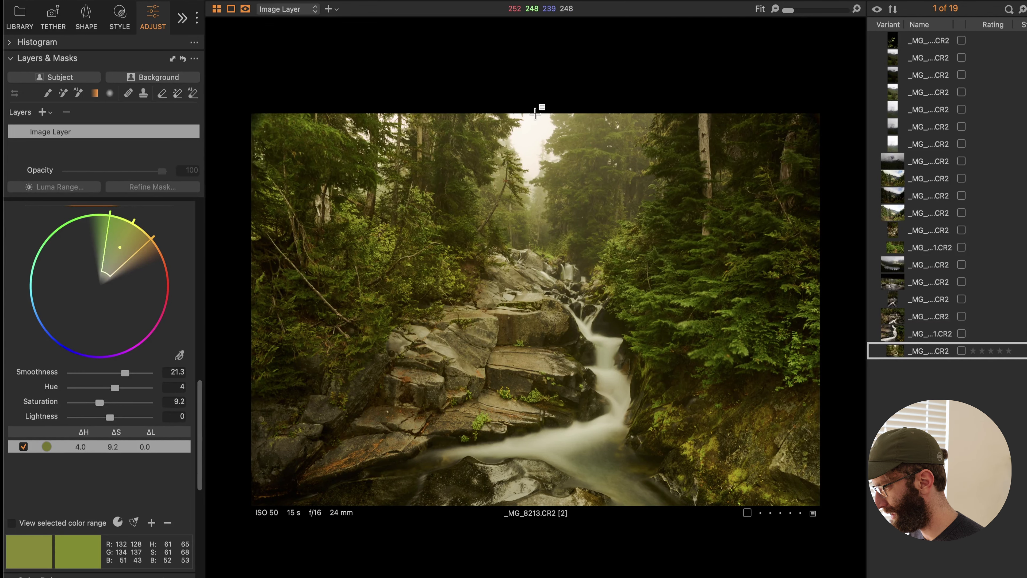
drag(538, 118, 542, 411)
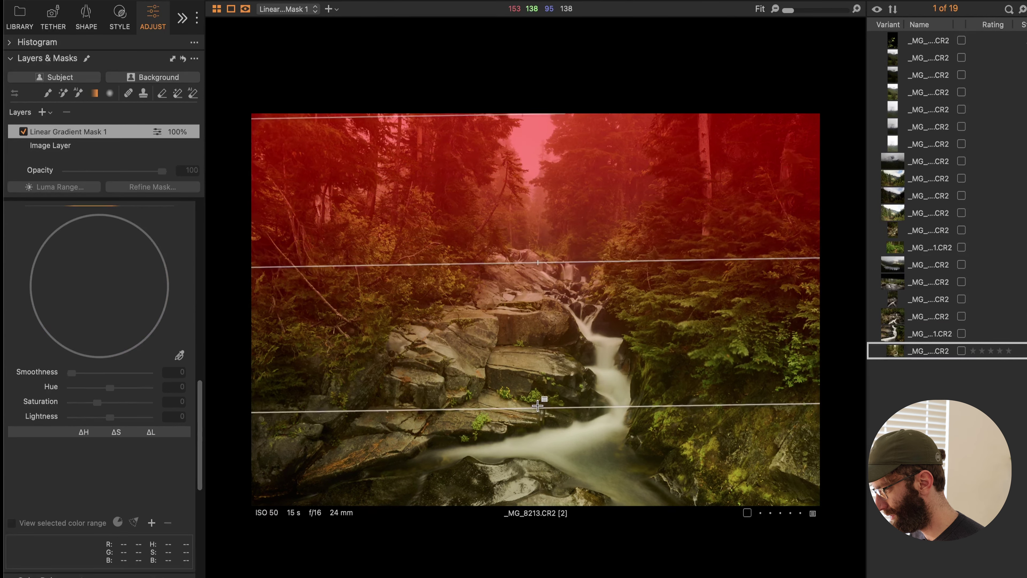
Apply a dehaze amount of -26 to the linear gradient mask layer.
scroll(101, 364, up, 10)
scroll(100, 375, down, 5)
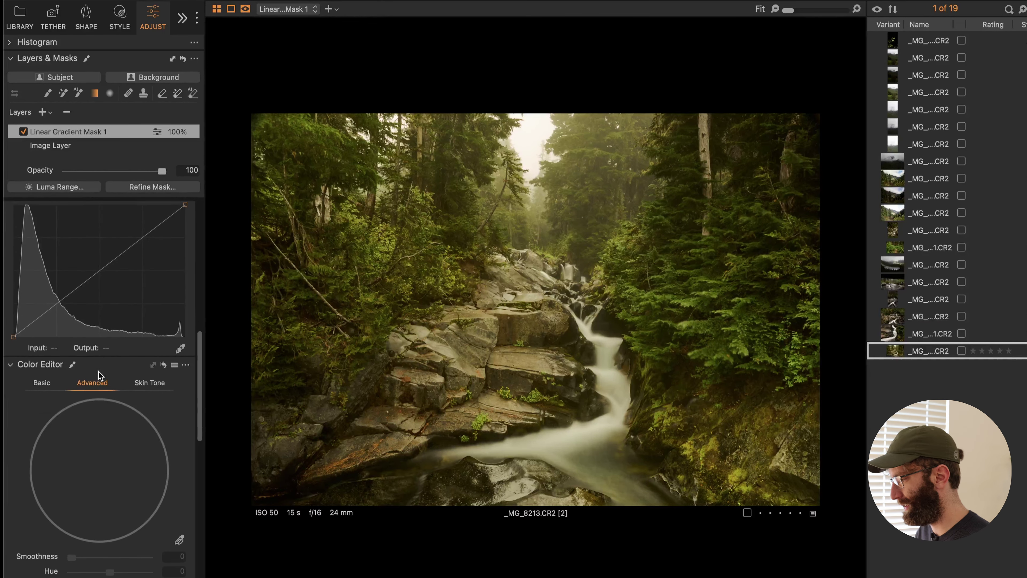
scroll(25, 517, down, 3)
scroll(25, 520, down, 8)
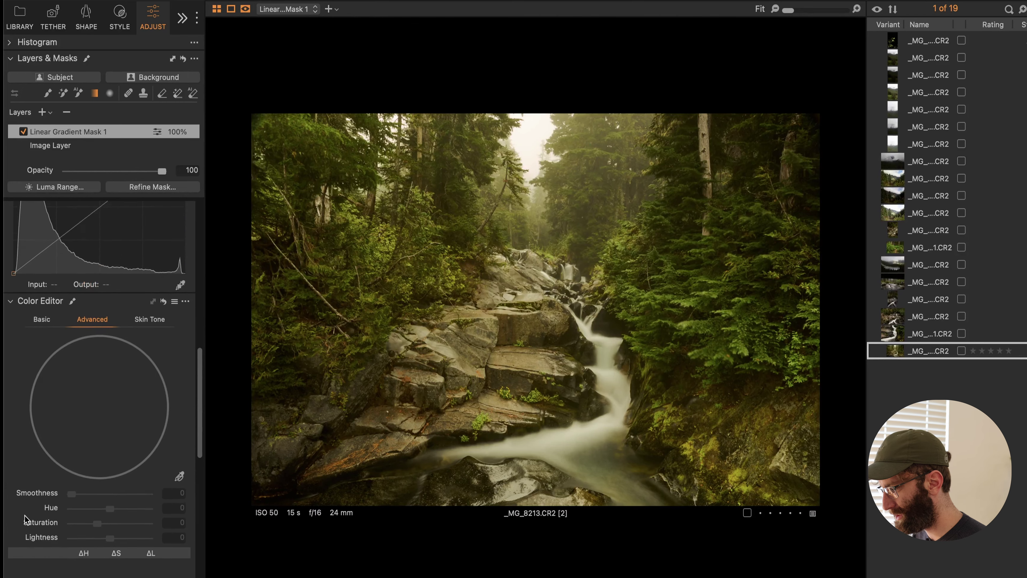
scroll(26, 519, down, 4)
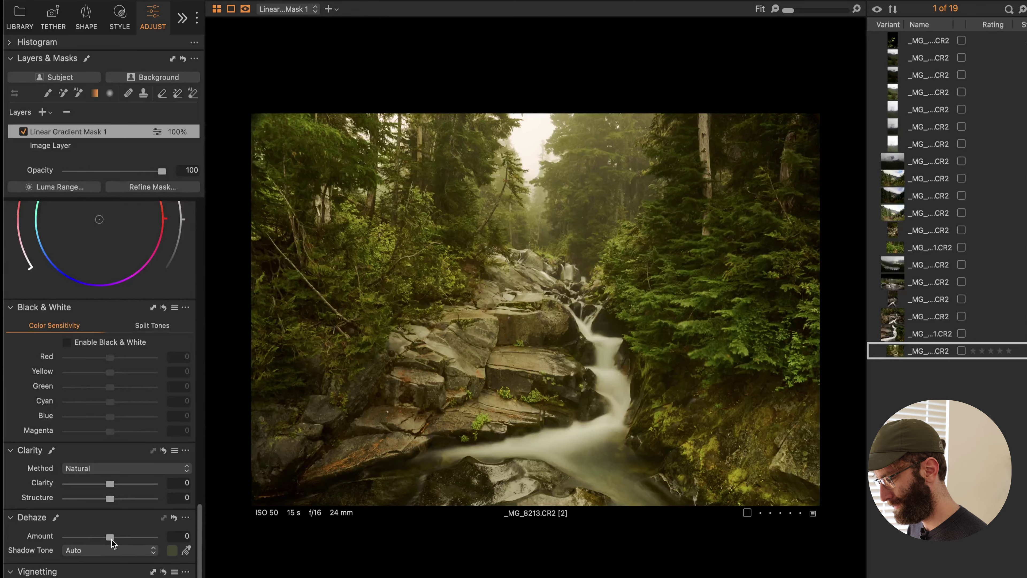
drag(111, 540, 107, 537)
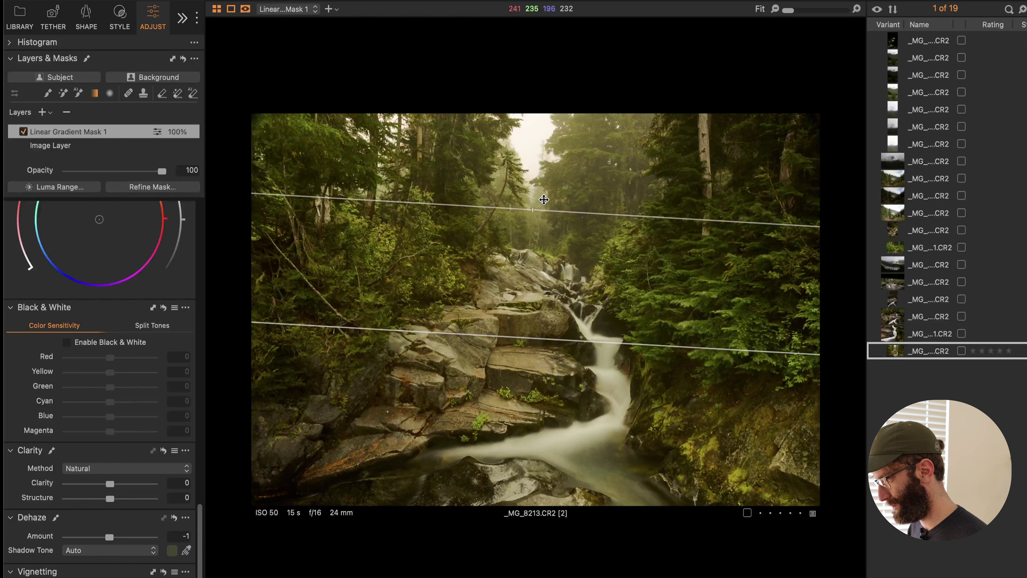
drag(535, 200, 535, 270)
drag(109, 537, 99, 537)
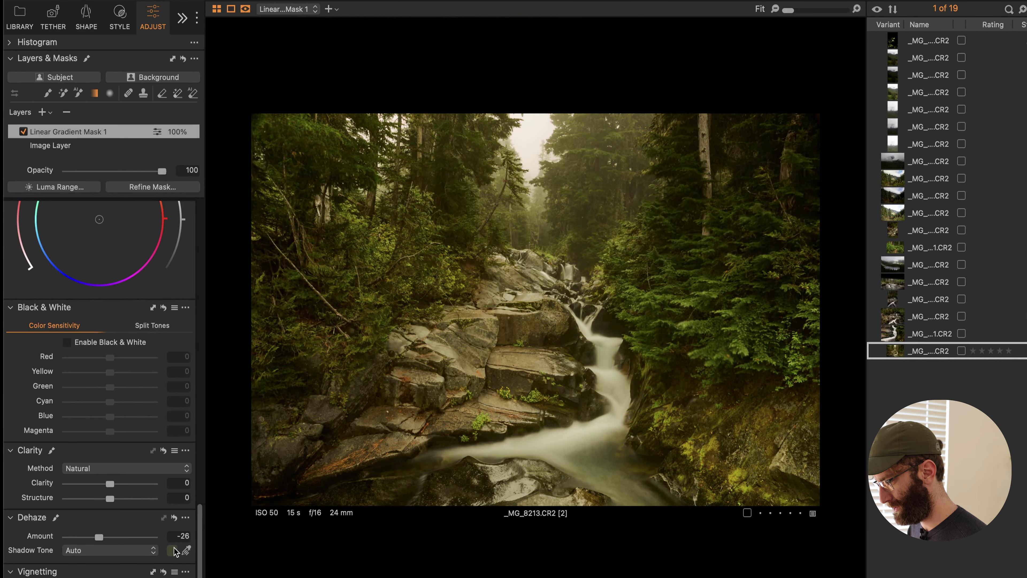
Try a manually picked dehaze shadow tone on the gradient layer and return the shadow tone to Auto.
click(151, 551)
click(79, 564)
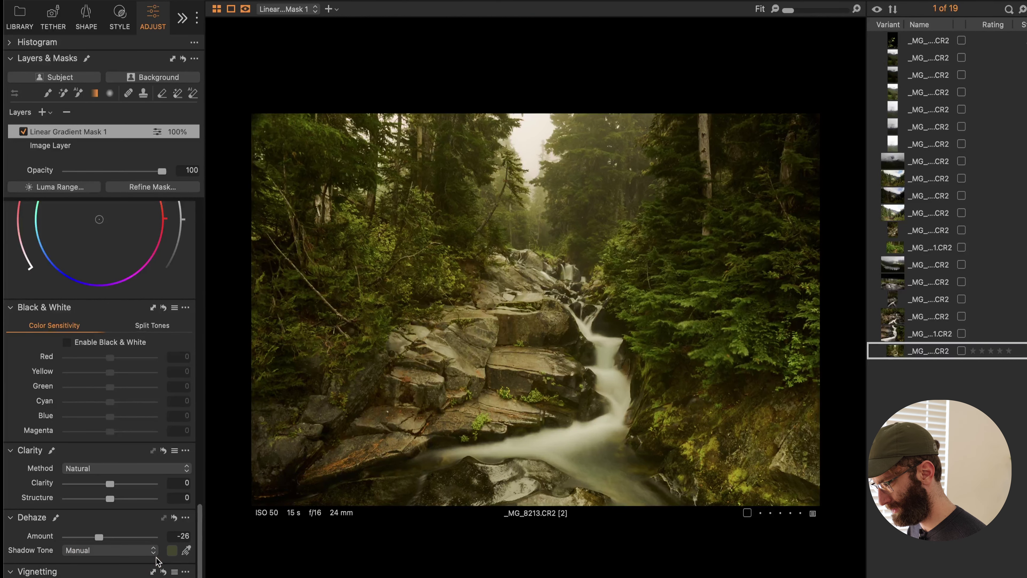
click(187, 552)
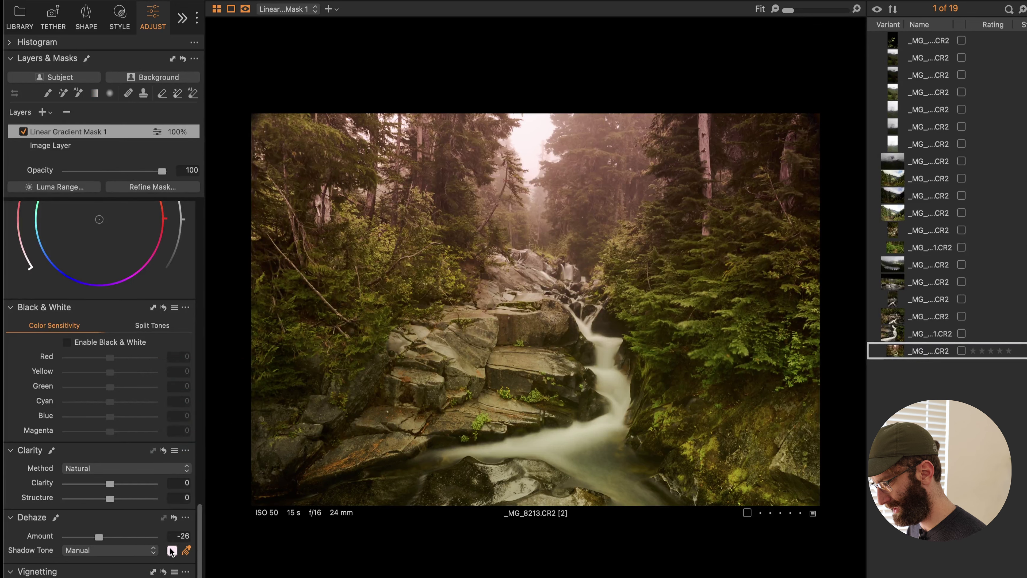
click(128, 550)
click(122, 538)
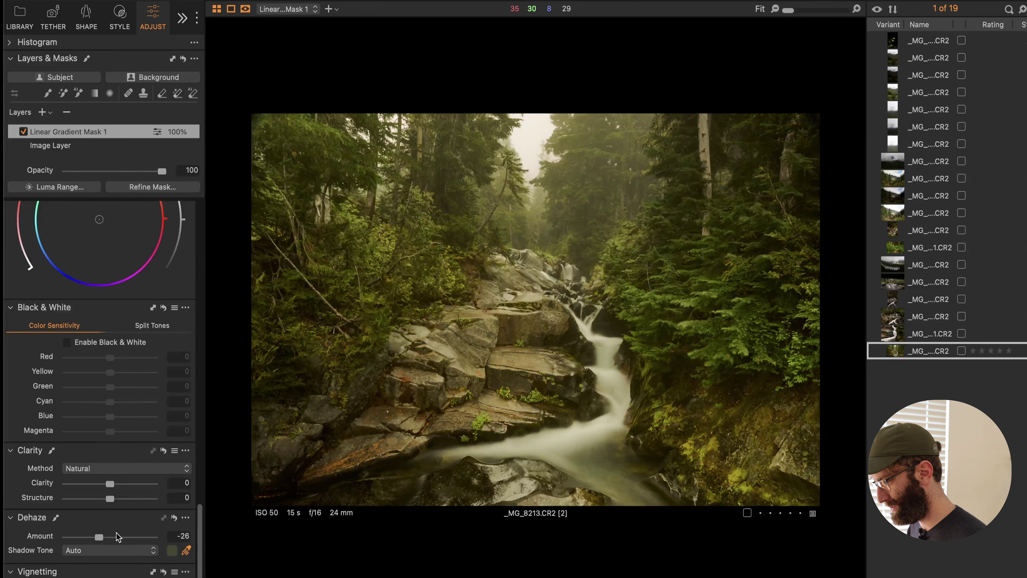
Sample the bright misty gap between the trees as the manual dehaze shadow tone and set the gradient layer's dehaze amount to -46.
mouse_move(99, 536)
mouse_down()
mouse_move(109, 535)
mouse_move(83, 537)
mouse_up()
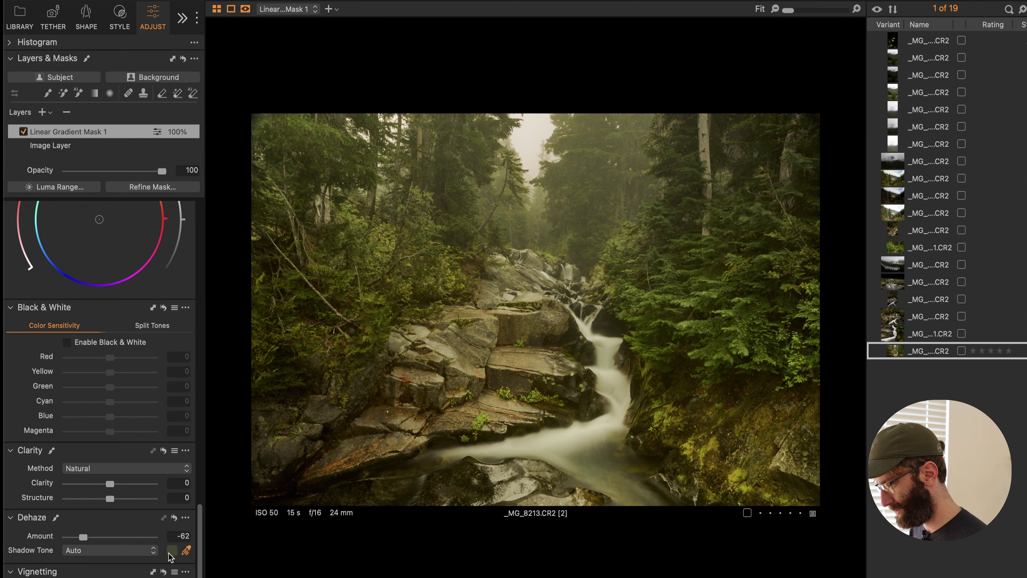
click(132, 551)
click(135, 559)
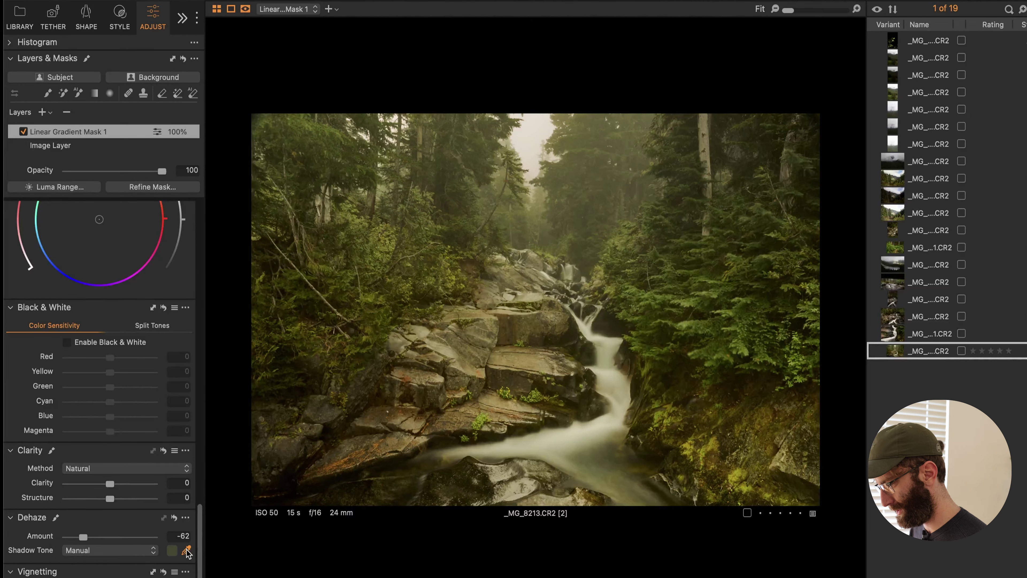
click(543, 267)
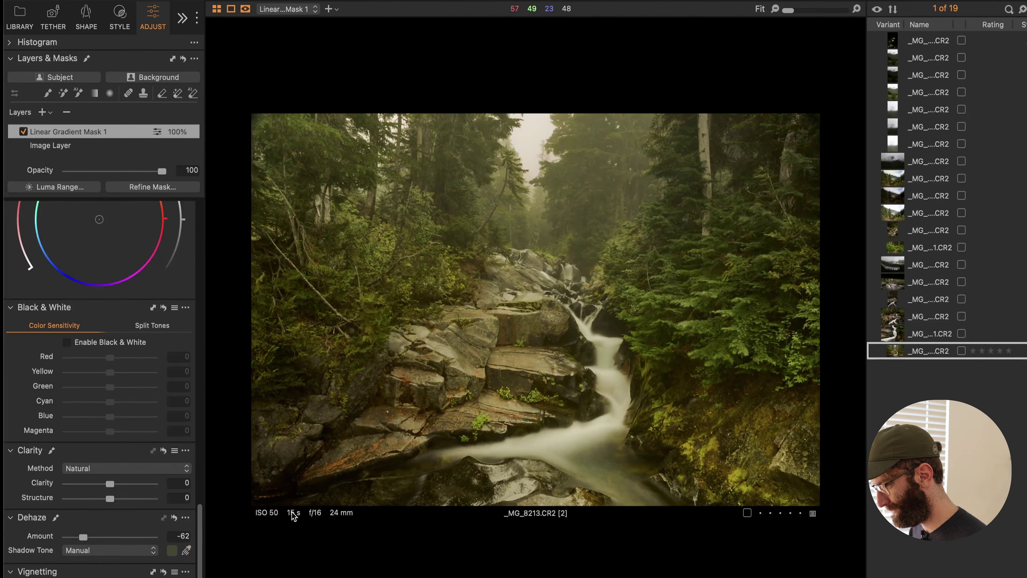
click(186, 551)
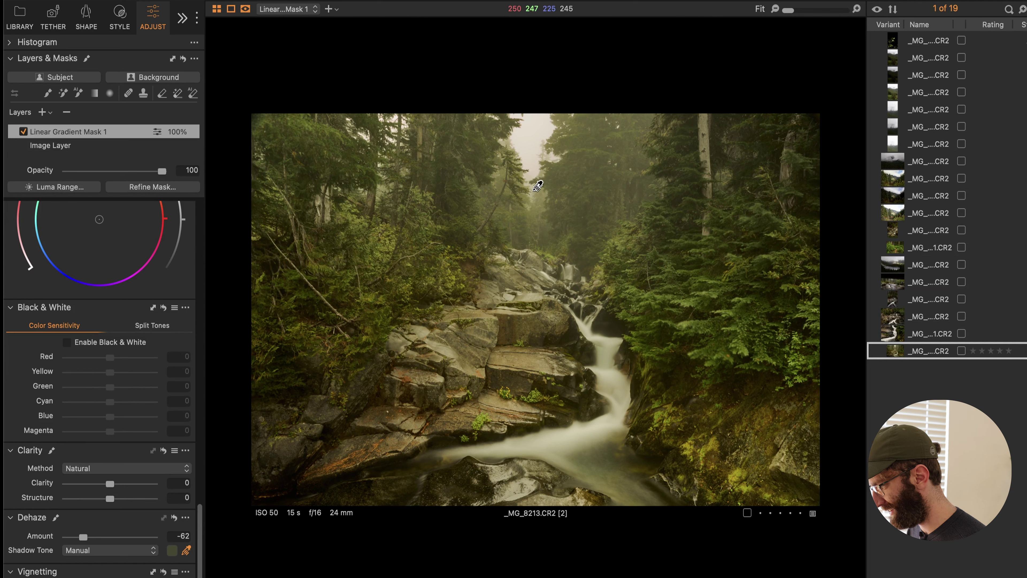
click(538, 186)
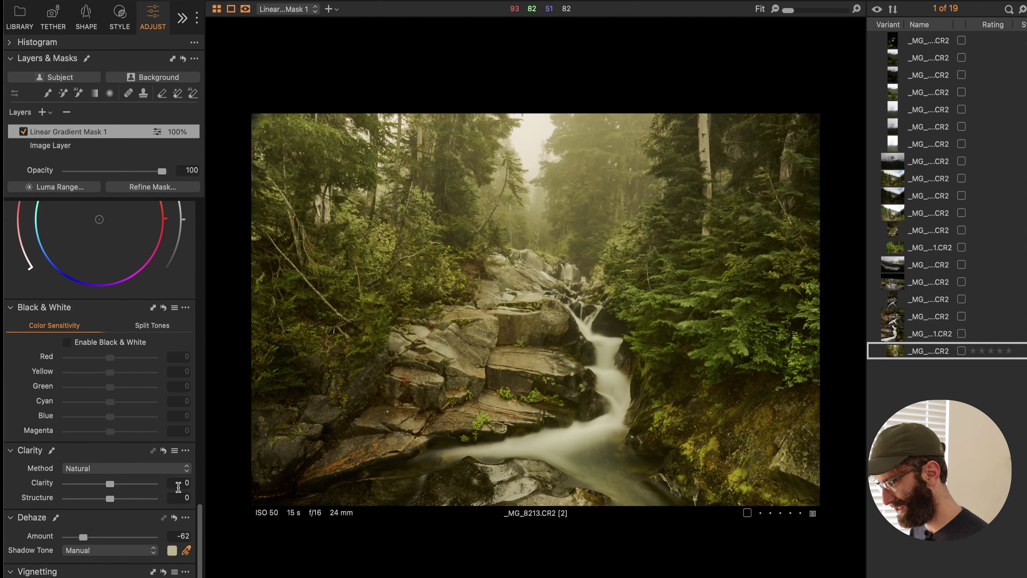
drag(83, 541, 91, 543)
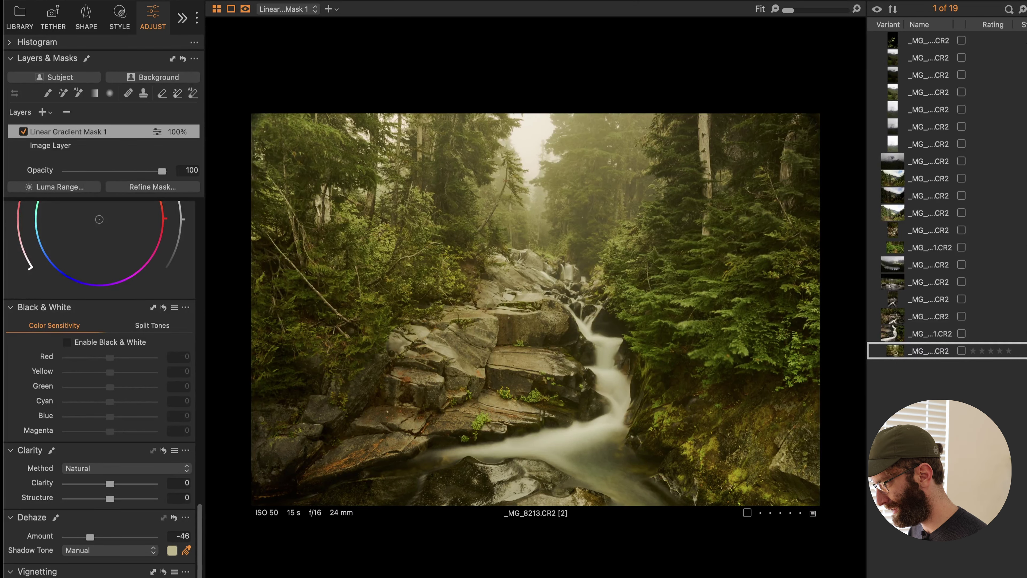
key(l)
drag(545, 246, 562, 189)
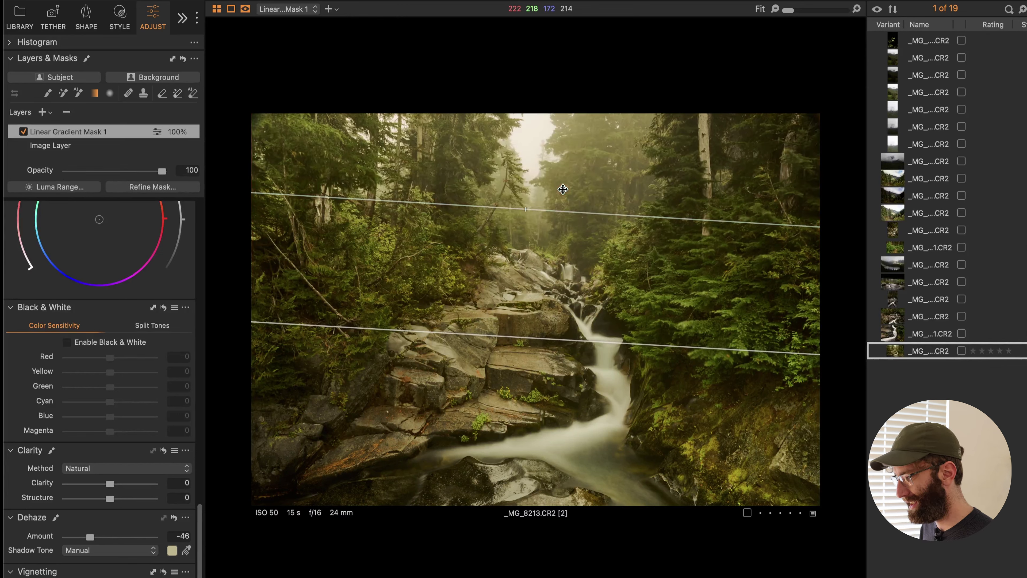
Select the base image layer and crop the waterfall photo to 16x9.
click(53, 146)
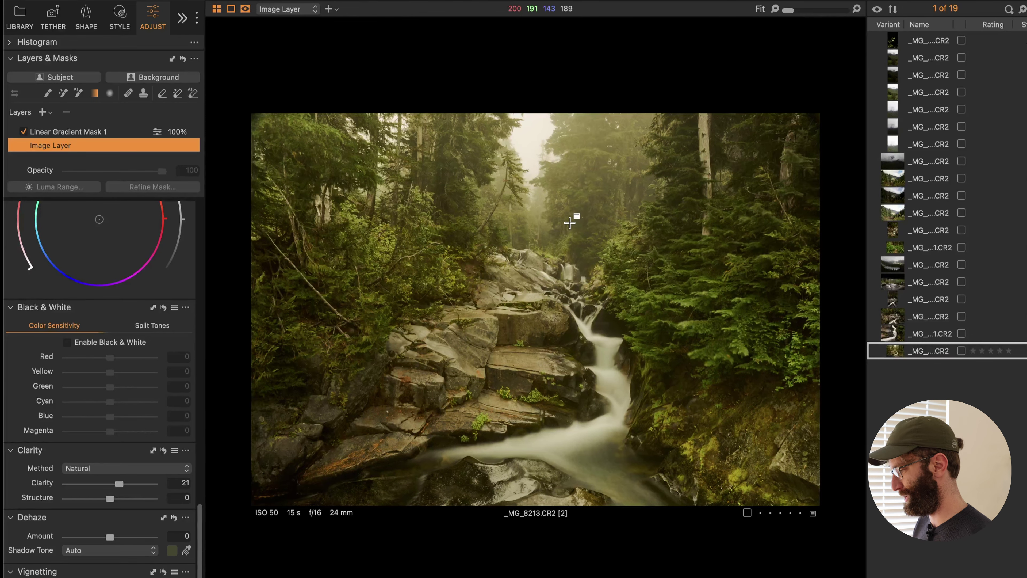
right_click(546, 177)
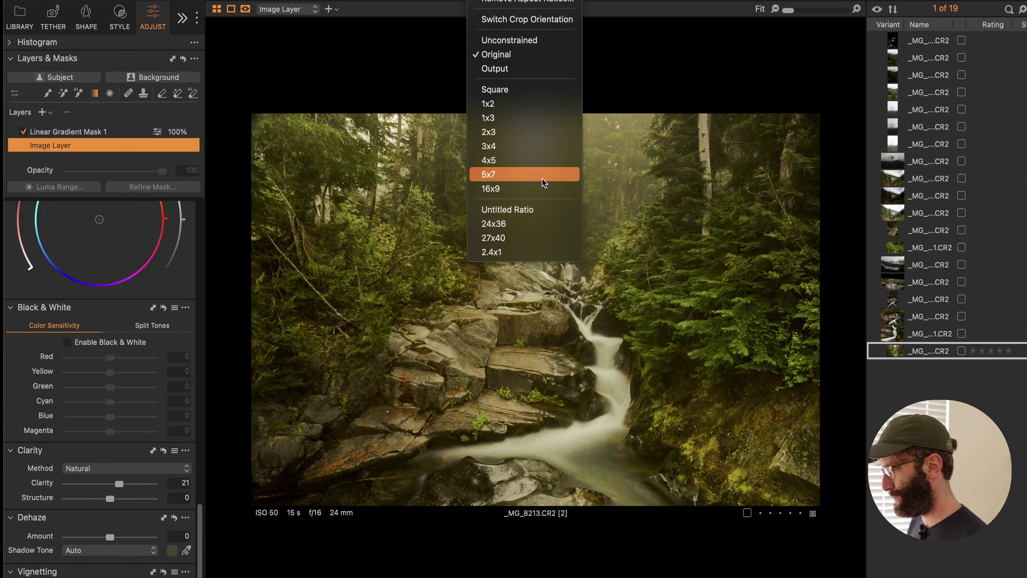
click(537, 192)
drag(550, 241, 552, 244)
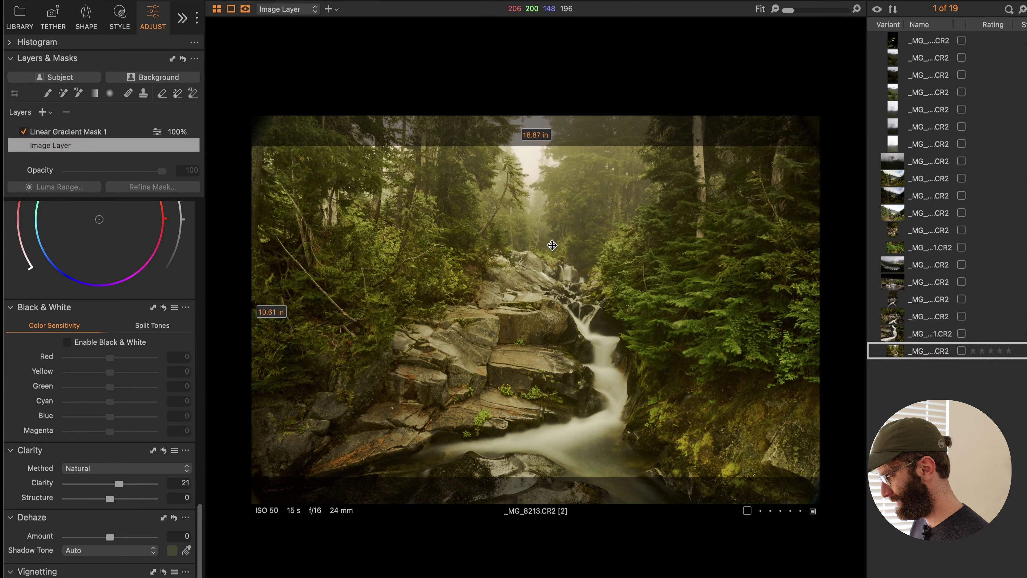
key(h)
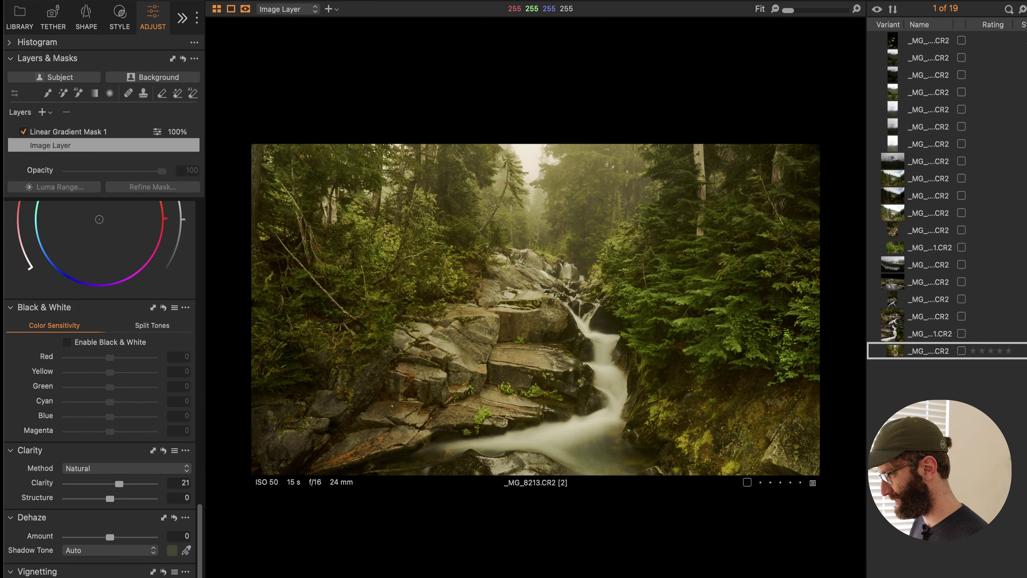
Switch the crop to the original aspect ratio and enlarge the frame to about 18.66 by 12.44 in.
right_click(521, 190)
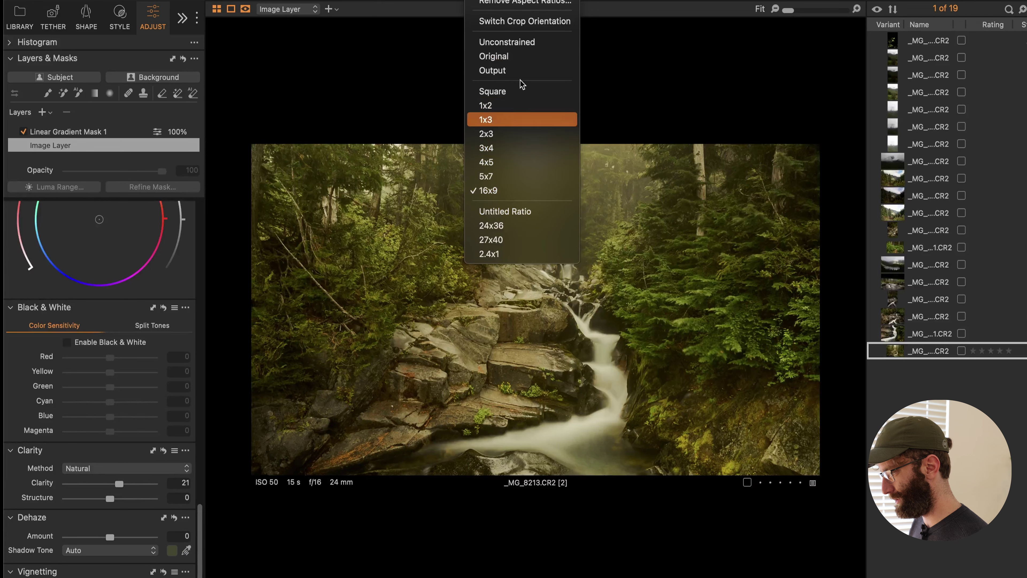
click(524, 59)
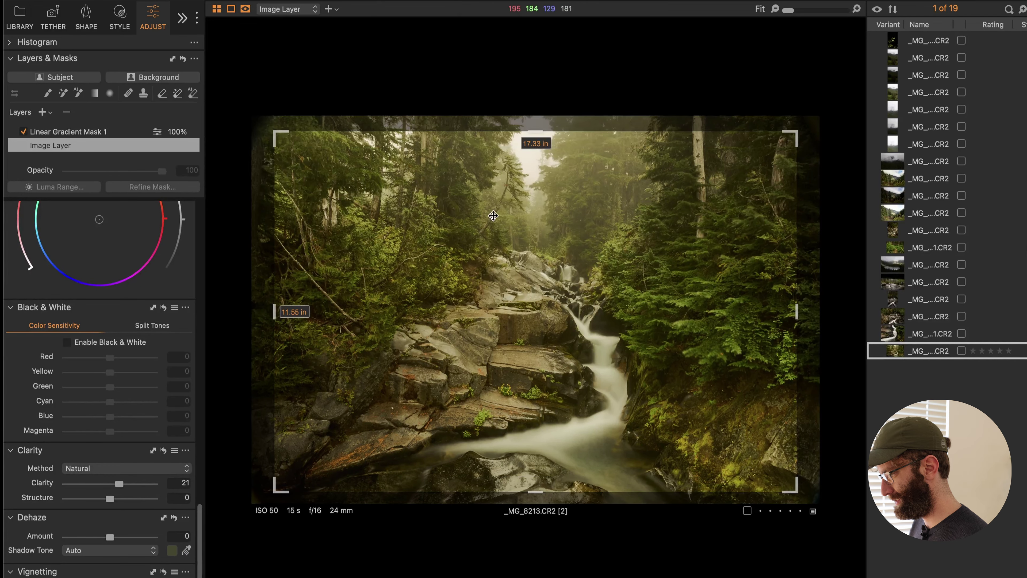
drag(279, 129, 248, 115)
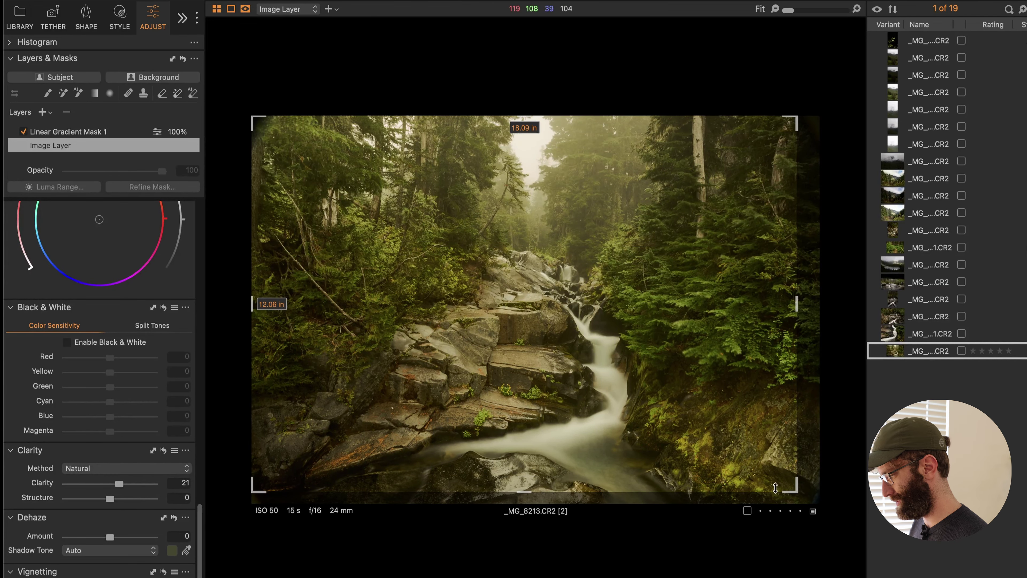
drag(793, 493, 869, 528)
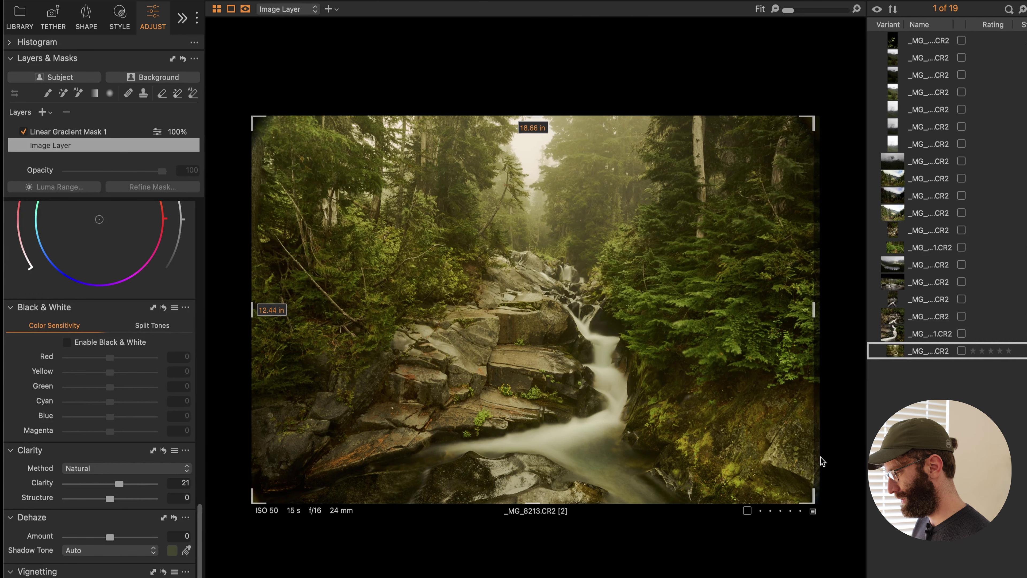
drag(813, 312, 831, 313)
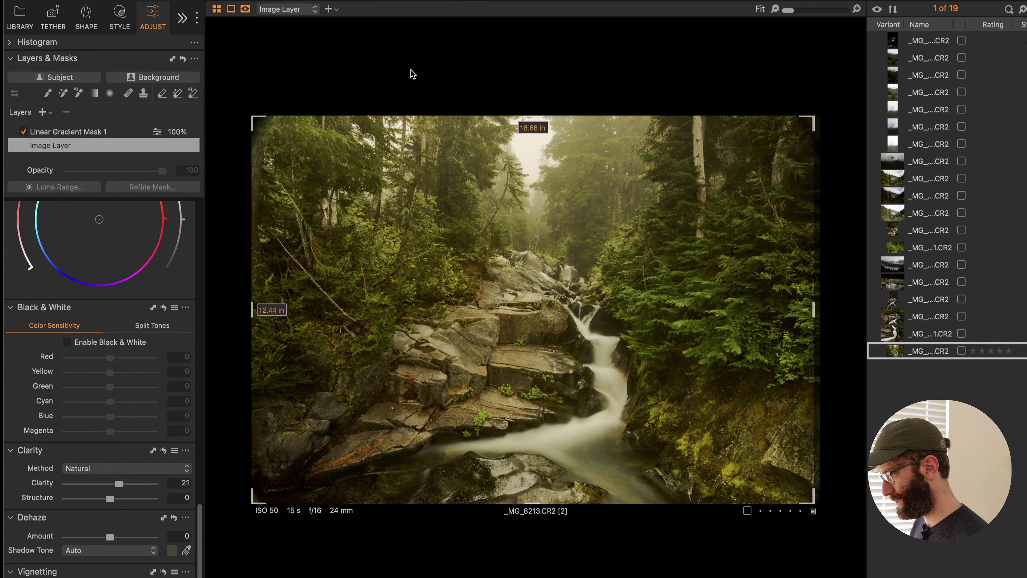
Make the crop ratio unconstrained and widen the frame to the photo's full width, about 18.87 in.
click(515, 13)
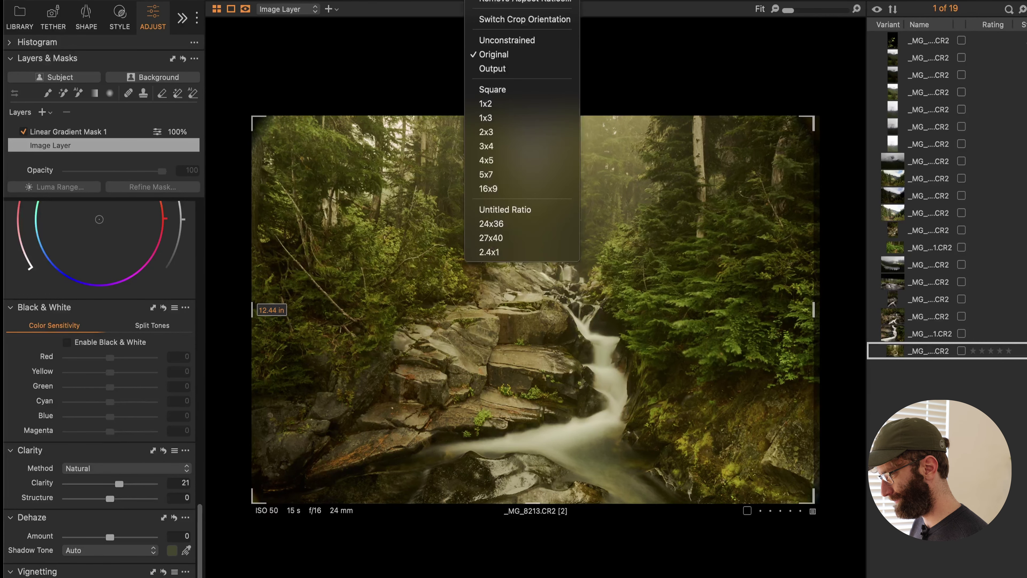
click(507, 40)
drag(814, 310, 842, 315)
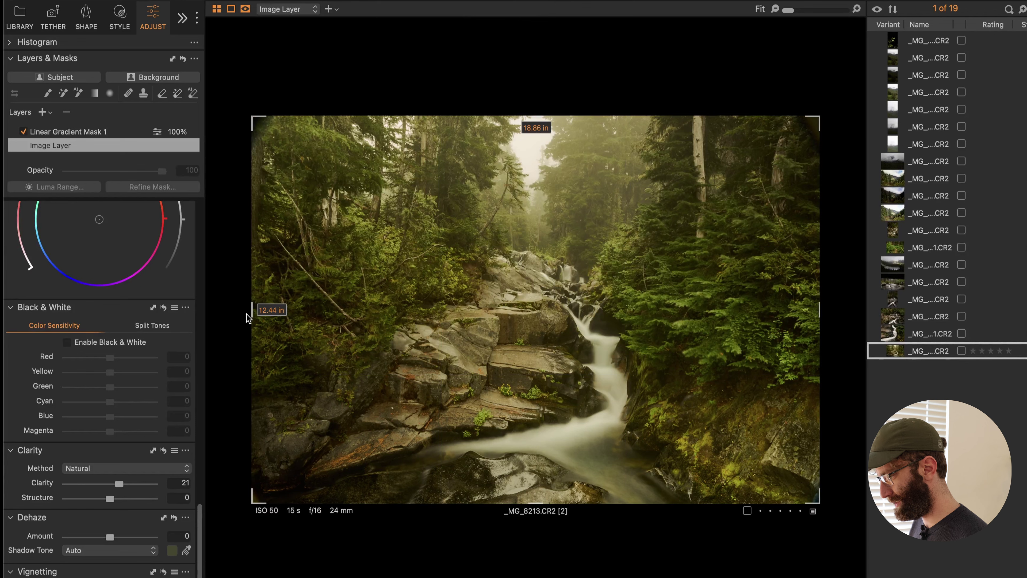
drag(254, 310, 225, 312)
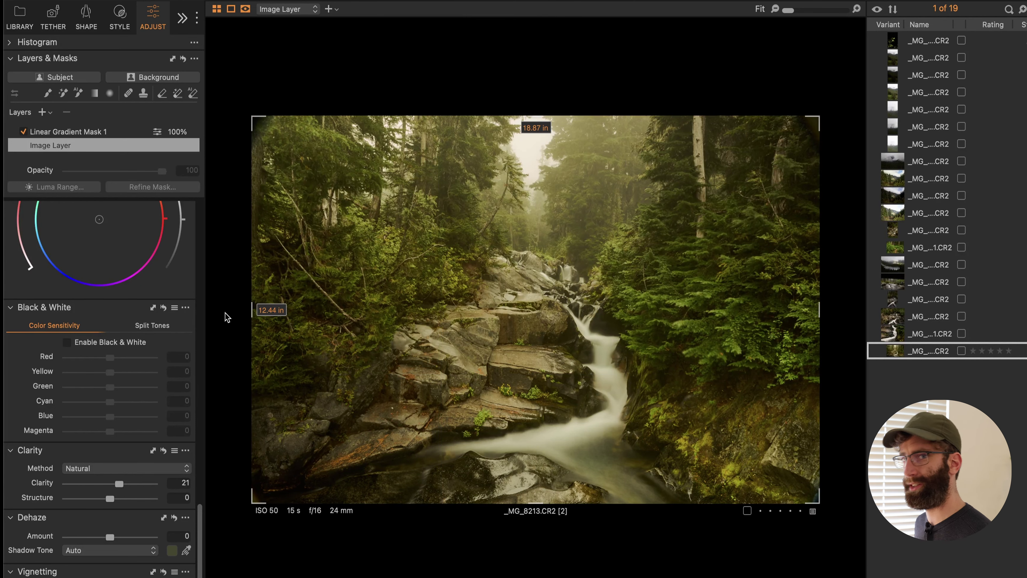